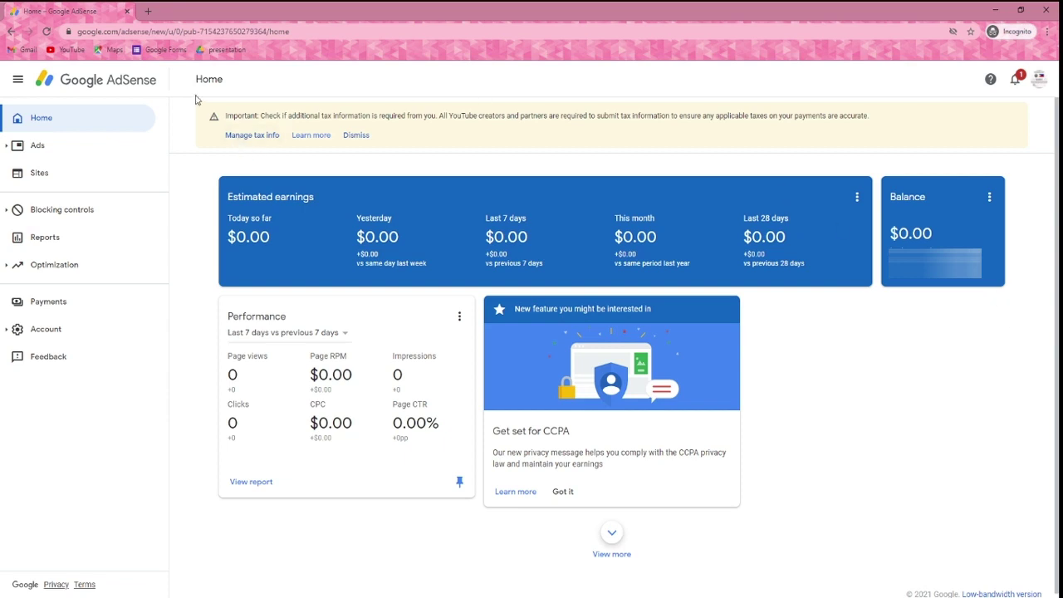
Step: Add United States tax info as an individual who is not a US citizen or resident, and start the W-8BEN form
{"action": "left_click", "coordinate": [236, 139]}
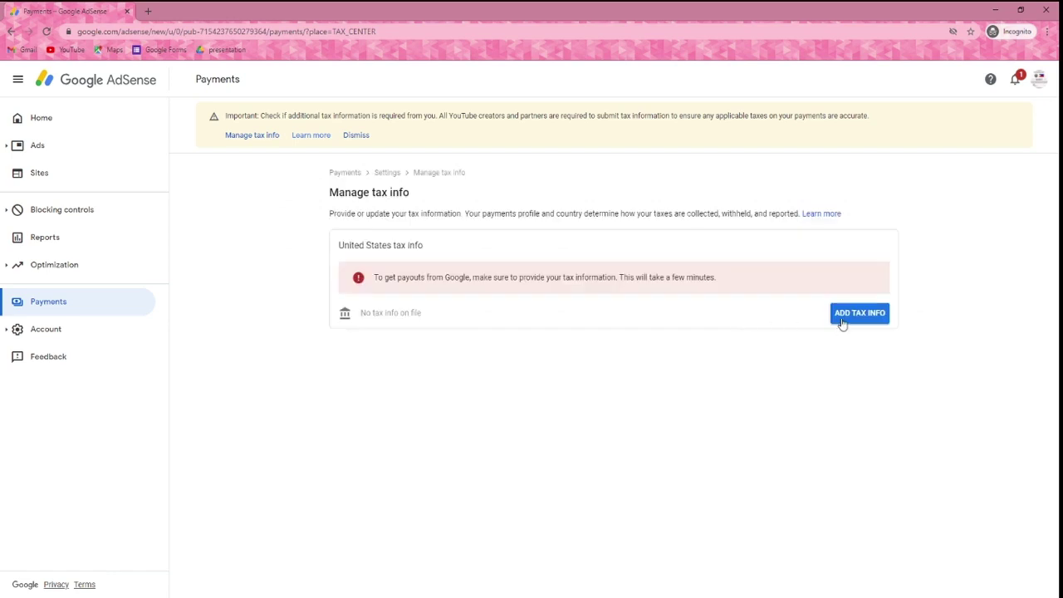
{"action": "left_click", "coordinate": [841, 323]}
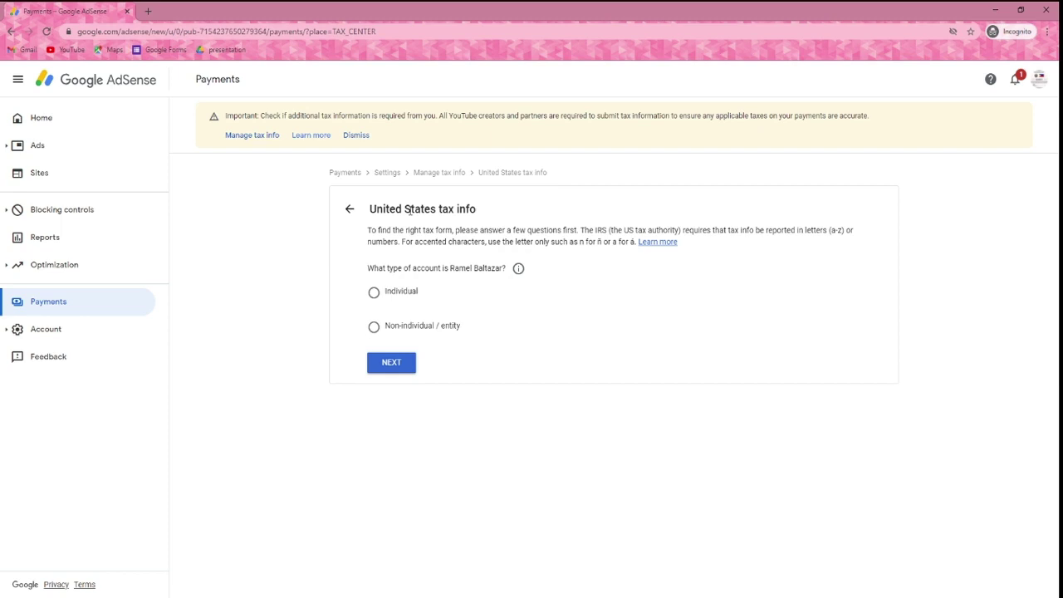
{"action": "left_click", "coordinate": [403, 294]}
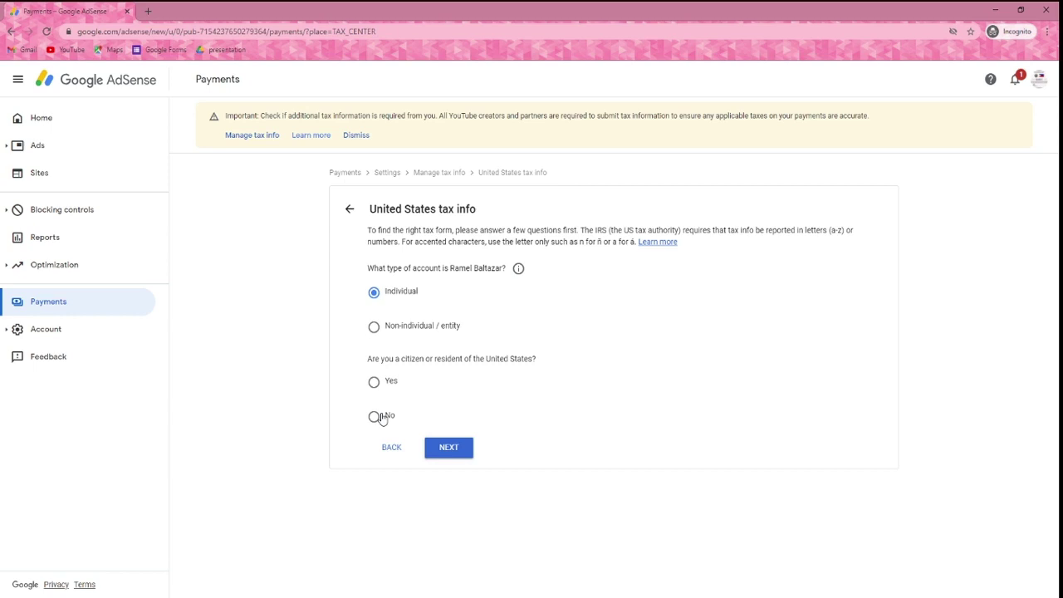
{"action": "left_click", "coordinate": [375, 416]}
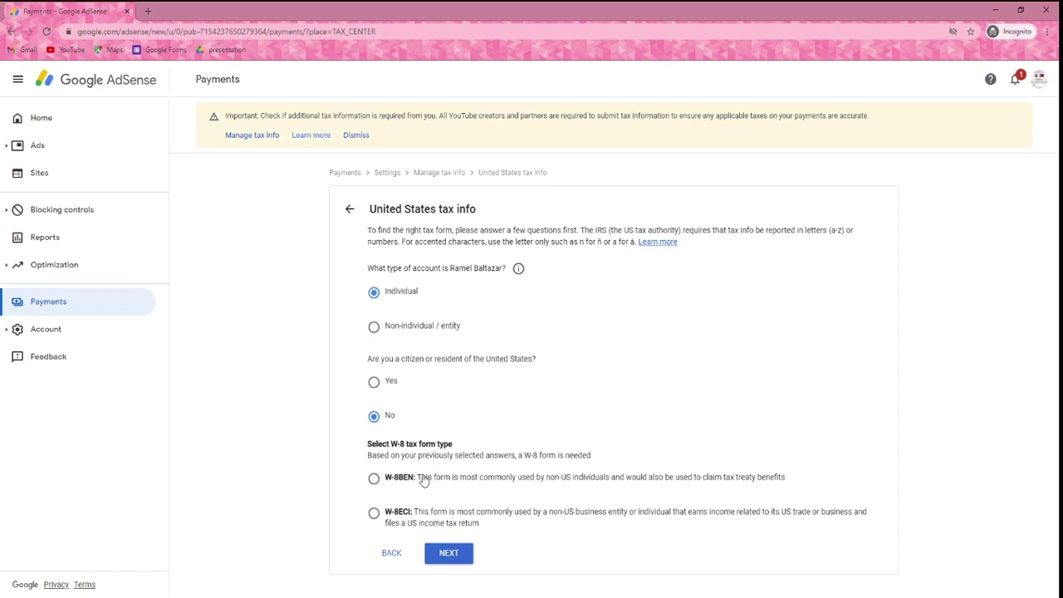
{"action": "left_click", "coordinate": [536, 480]}
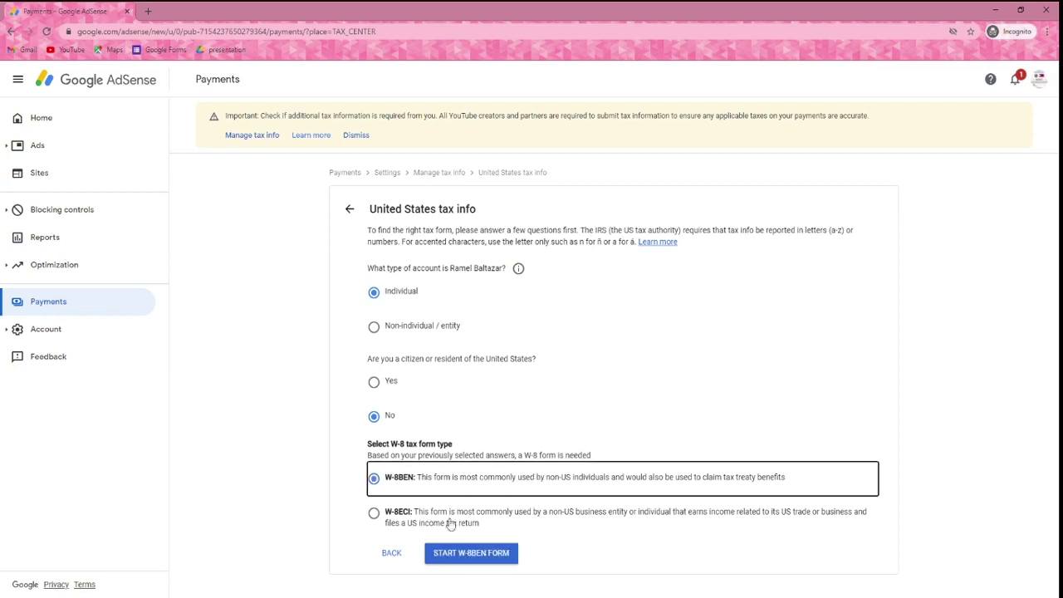
{"action": "left_click", "coordinate": [471, 561]}
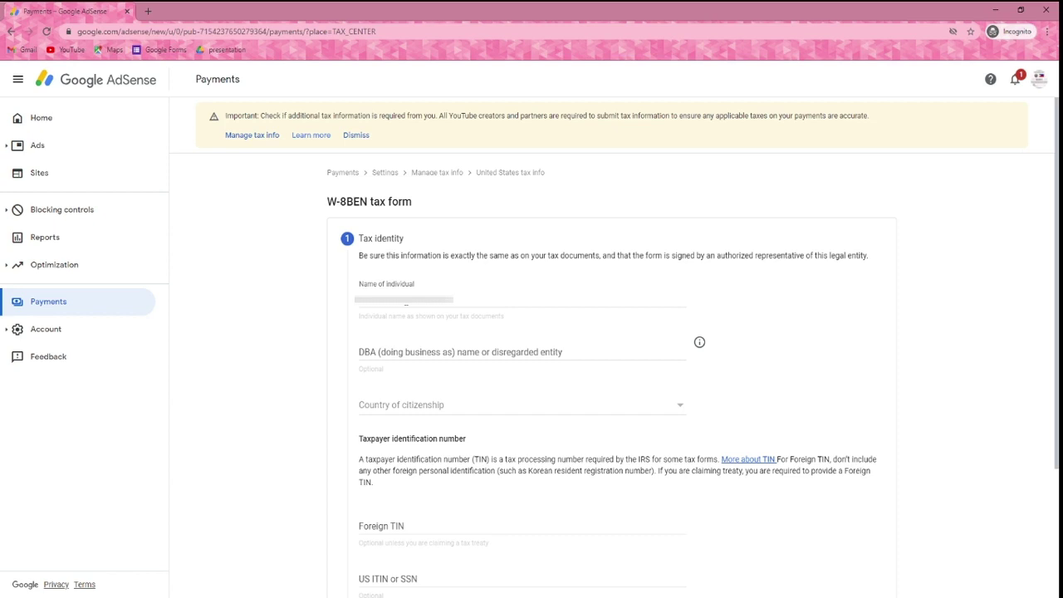
Step: Set the country of citizenship to Philippines in the tax identity section
{"action": "scroll", "coordinate": [405, 306], "scroll_direction": "down", "scroll_amount": 2}
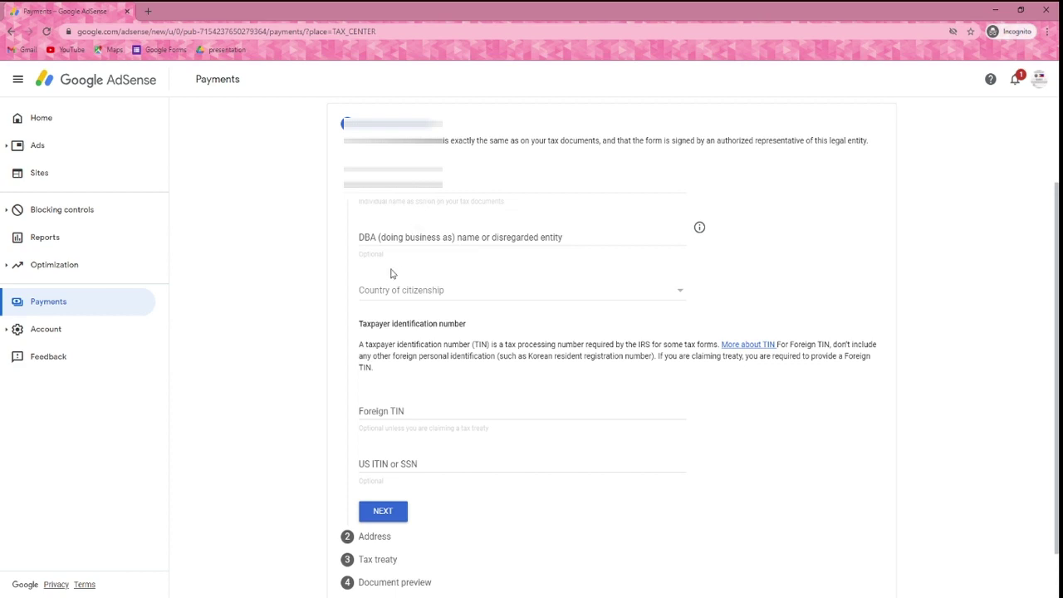
{"action": "scroll", "coordinate": [346, 298], "scroll_direction": "down", "scroll_amount": 1}
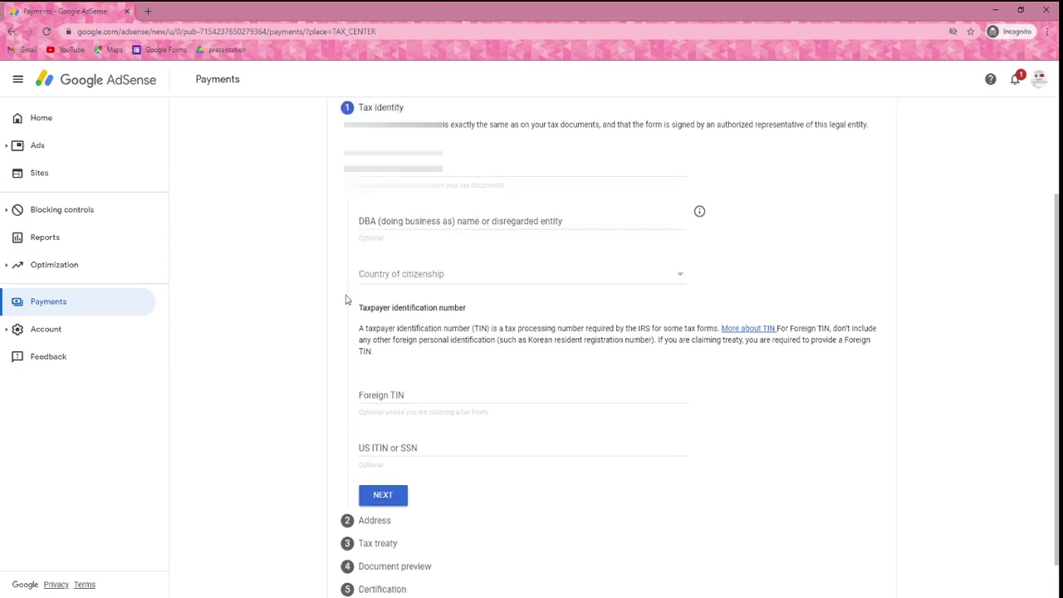
{"action": "left_click", "coordinate": [401, 240]}
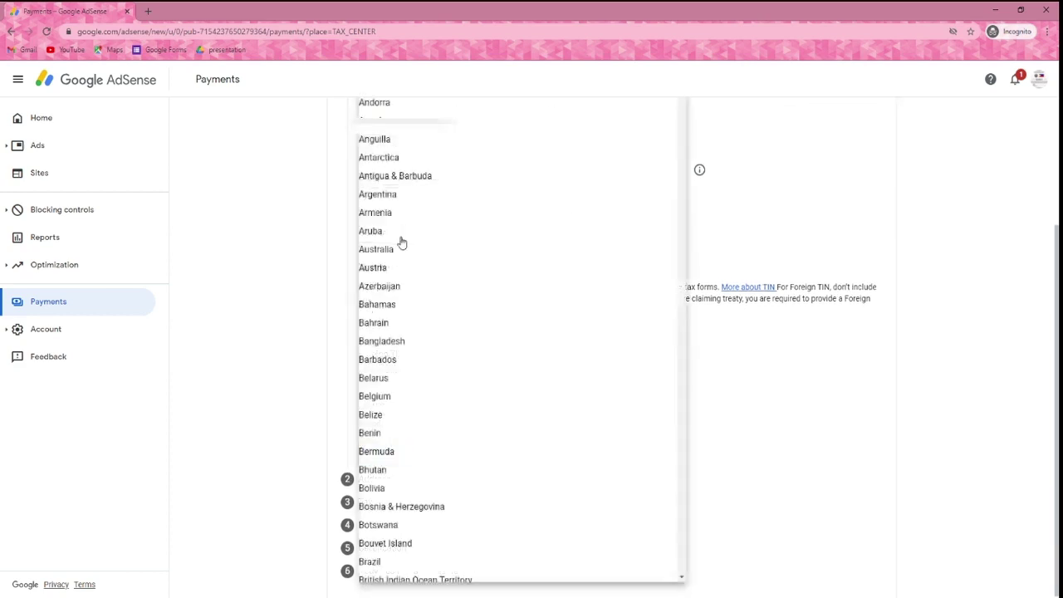
{"action": "scroll", "coordinate": [399, 241], "scroll_direction": "down", "scroll_amount": 5}
{"action": "scroll", "coordinate": [397, 241], "scroll_direction": "down", "scroll_amount": 20}
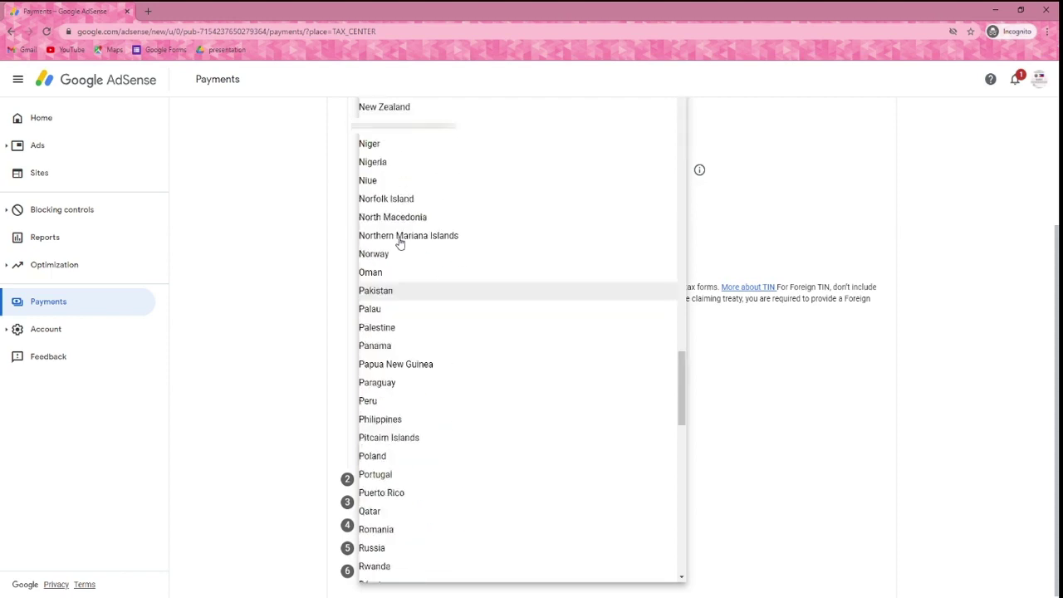
{"action": "left_click", "coordinate": [389, 420]}
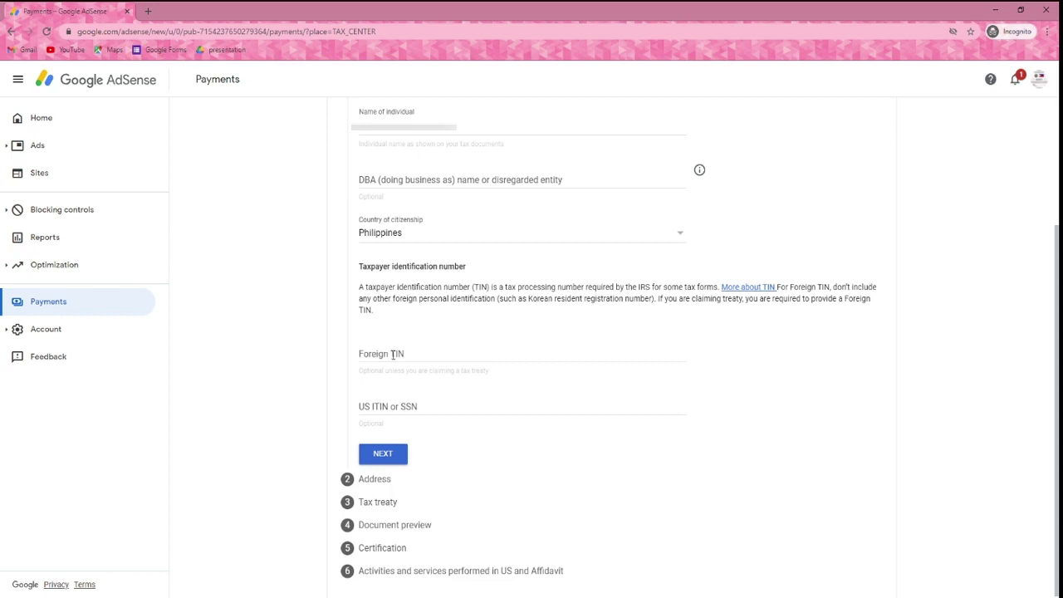
Step: Paste the taxpayer's foreign TIN and continue to the address section
{"action": "left_click", "coordinate": [393, 354]}
{"action": "key", "text": "ctrl+v"}
{"action": "left_click", "coordinate": [399, 352]}
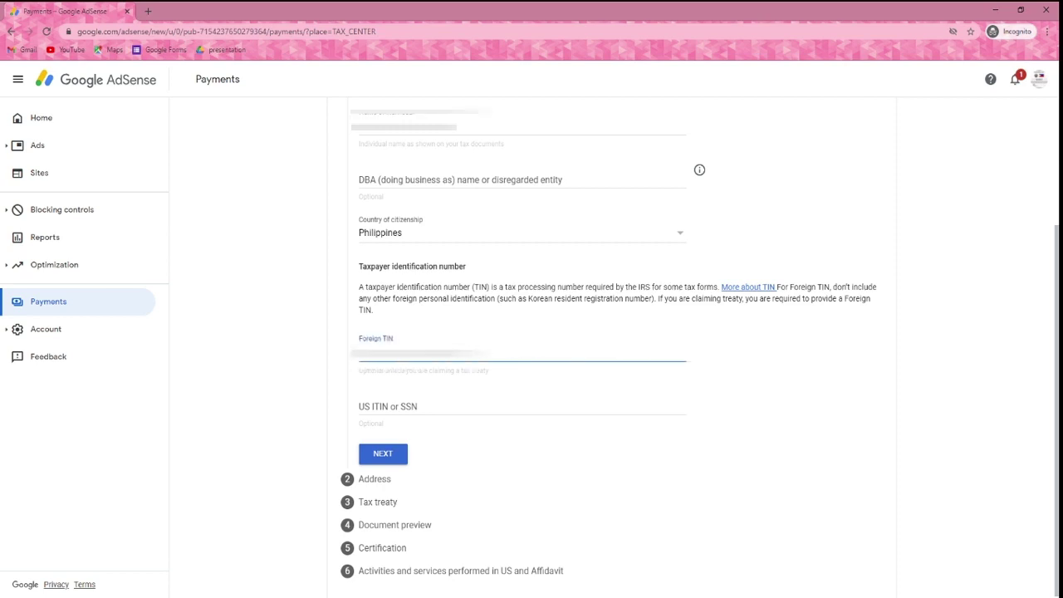
{"action": "left_click", "coordinate": [382, 455]}
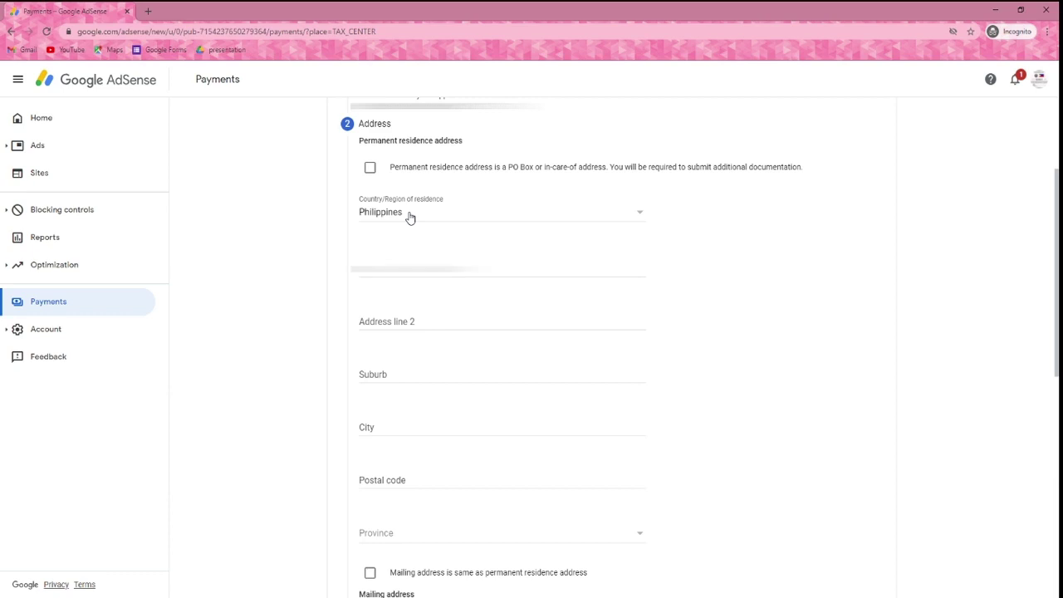
Step: Fill in the permanent residence address with the street line, city, postal code and province
{"action": "left_click", "coordinate": [421, 264]}
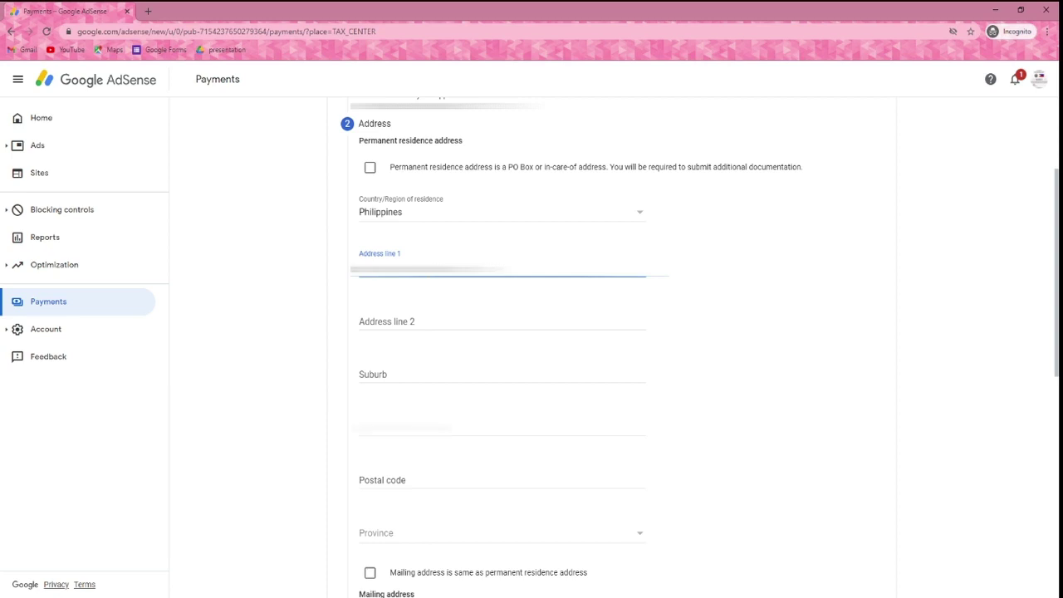
{"action": "left_click", "coordinate": [365, 434]}
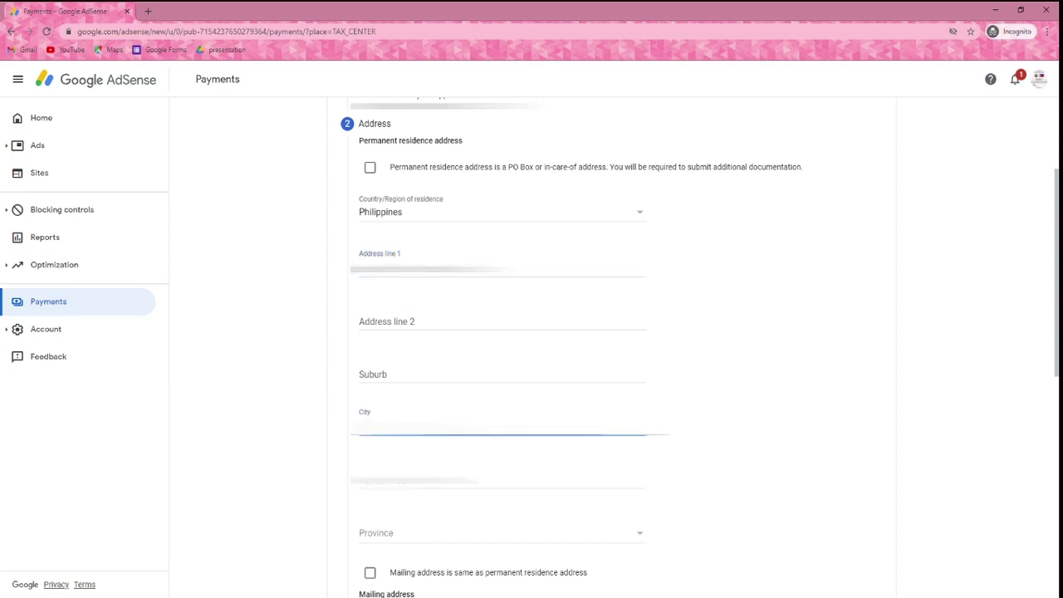
{"action": "key", "text": "Tab"}
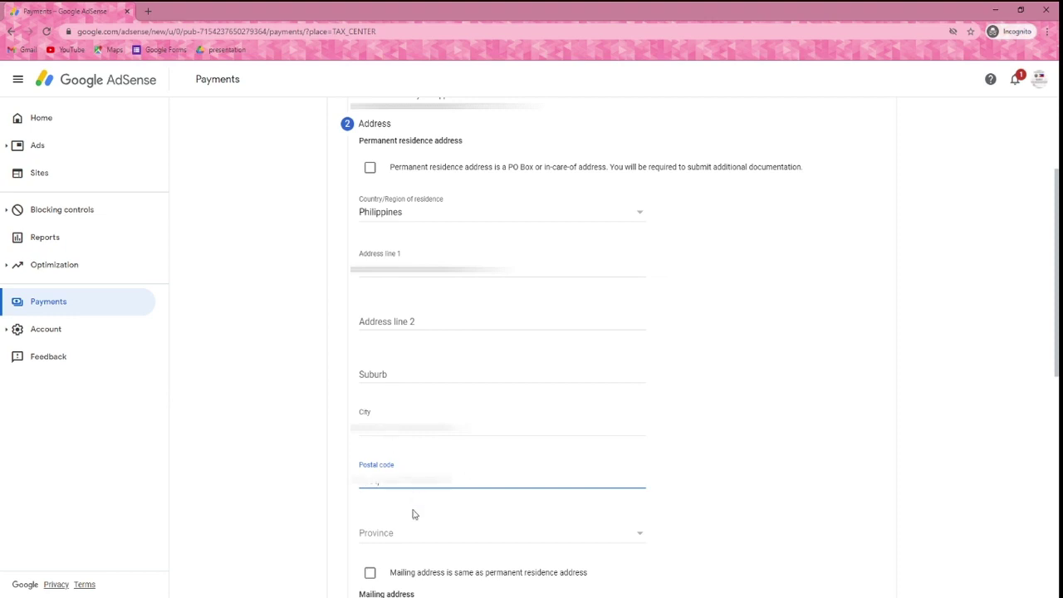
{"action": "left_click", "coordinate": [407, 540]}
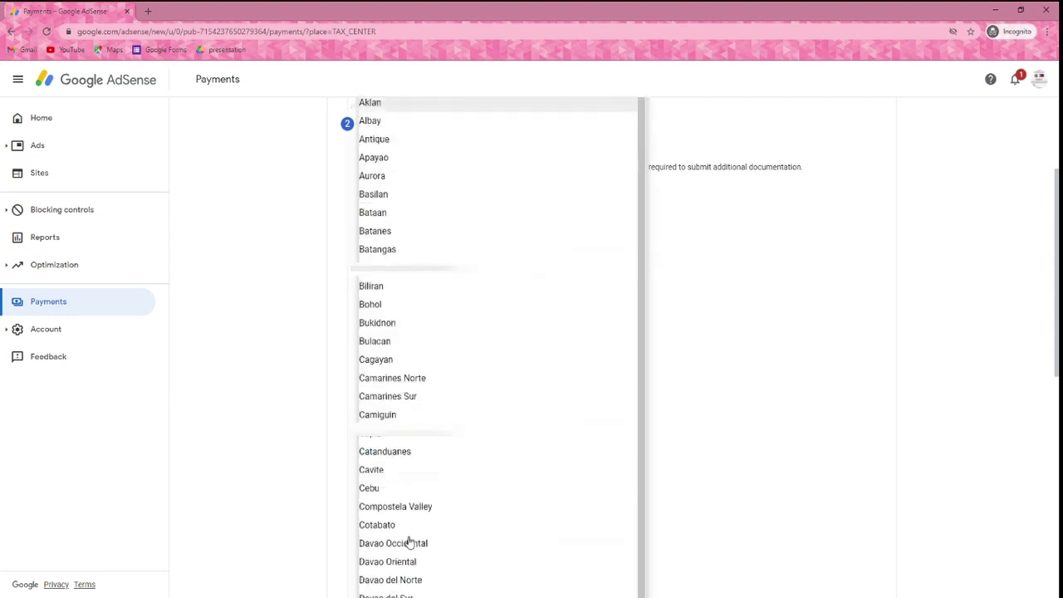
{"action": "left_click", "coordinate": [401, 107]}
Step: Mark the mailing address as the same as the permanent residence address and continue to the tax treaty section
{"action": "scroll", "coordinate": [322, 367], "scroll_direction": "down", "scroll_amount": 3}
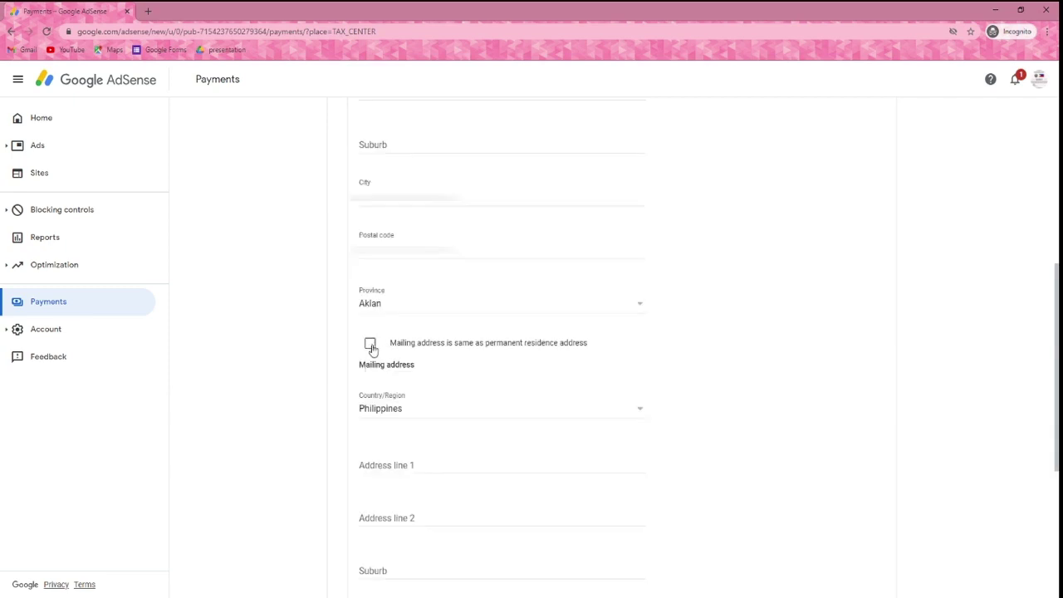
{"action": "left_click", "coordinate": [370, 346]}
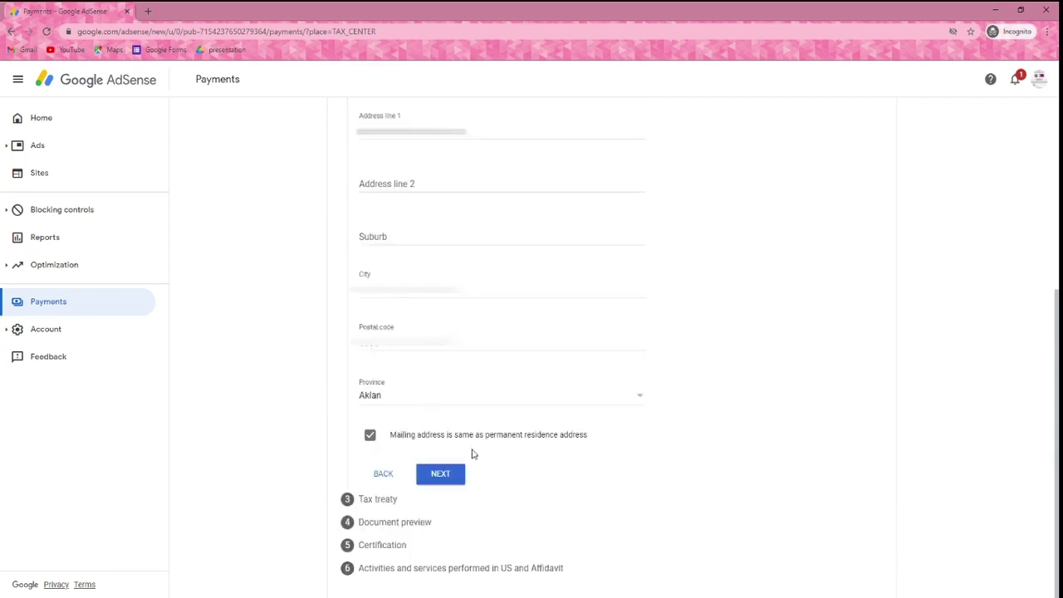
{"action": "left_click", "coordinate": [449, 474]}
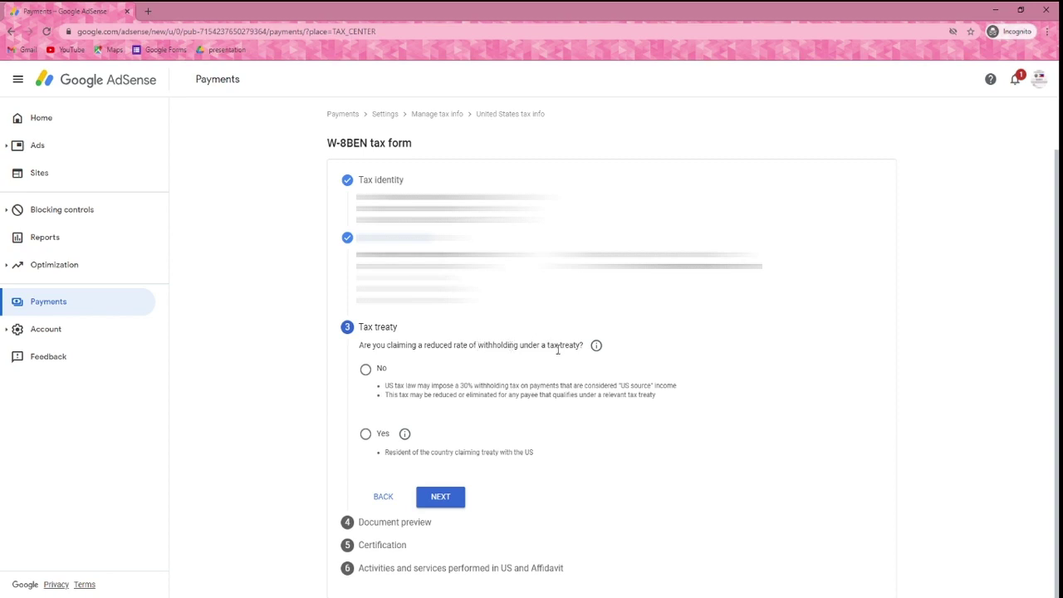
Step: Claim a reduced withholding rate under a tax treaty as a resident of the Philippines
{"action": "left_click", "coordinate": [366, 435]}
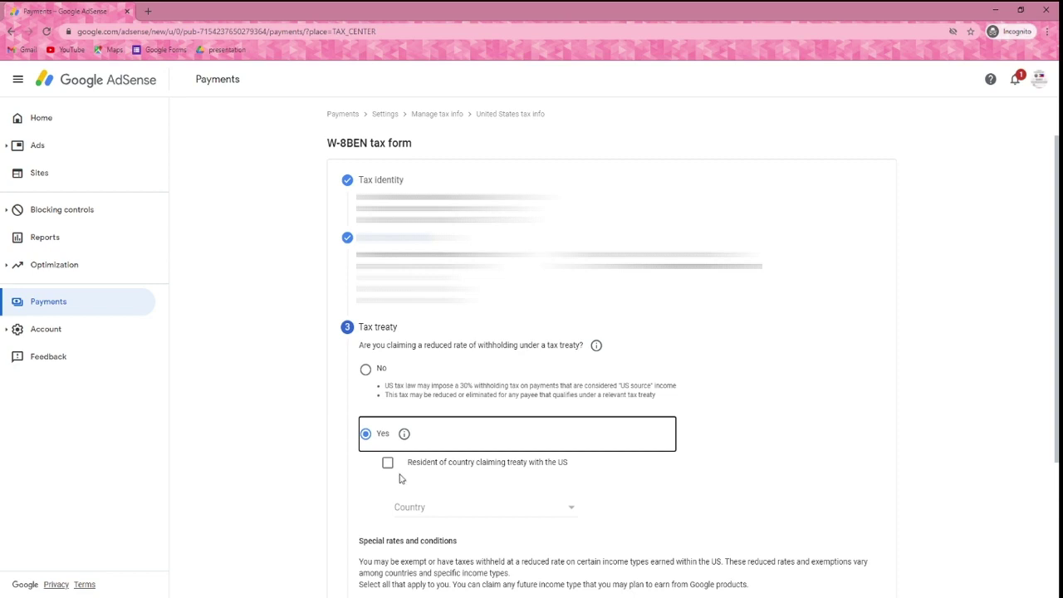
{"action": "left_click", "coordinate": [387, 464]}
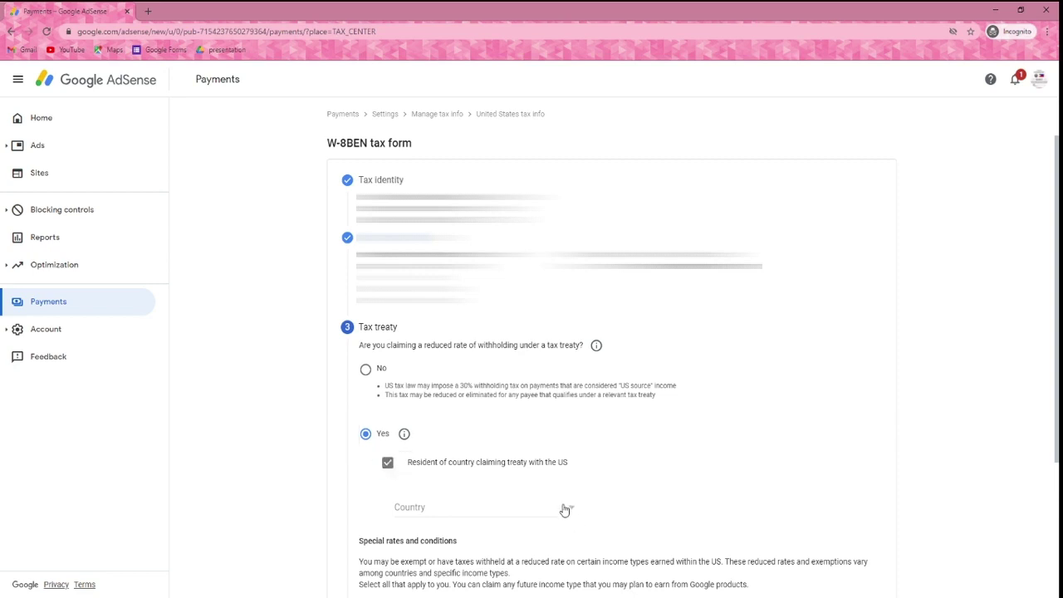
{"action": "left_click", "coordinate": [564, 509]}
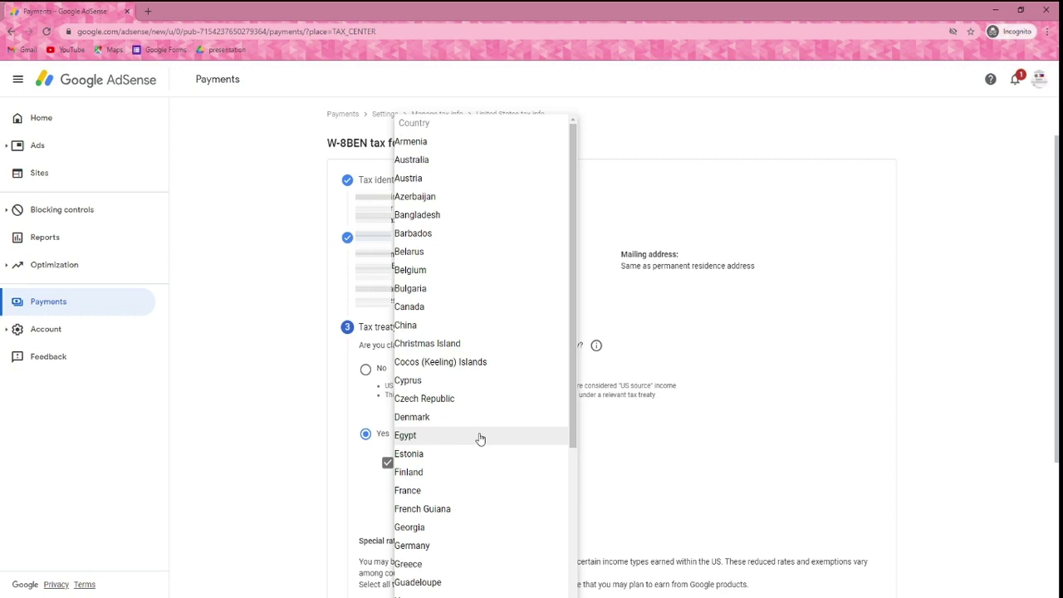
{"action": "scroll", "coordinate": [479, 438], "scroll_direction": "down", "scroll_amount": 6}
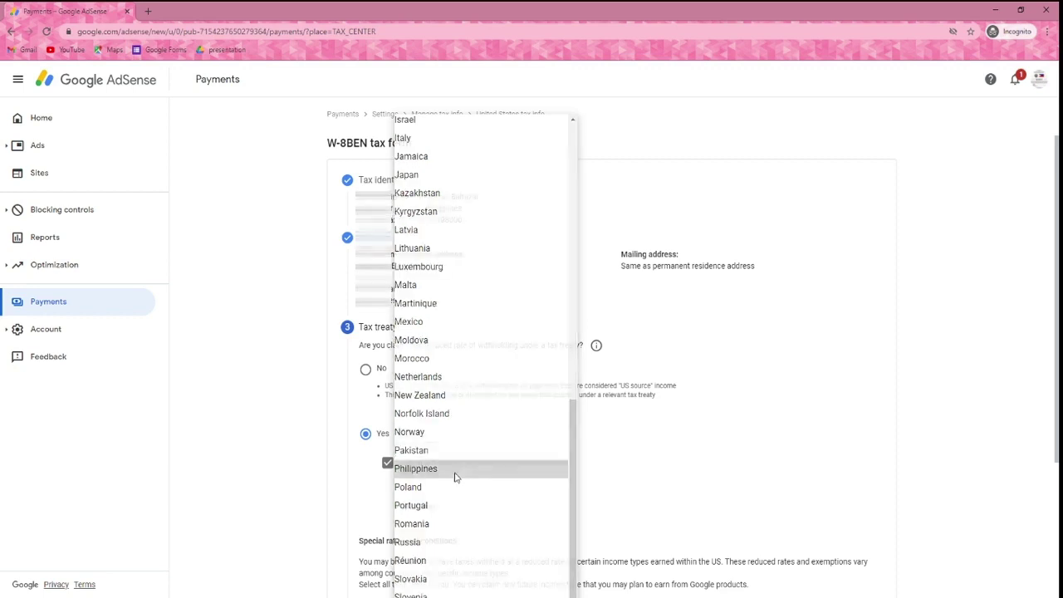
{"action": "left_click", "coordinate": [454, 469]}
Step: Claim Services (AdSense) under Article 8 and paragraph 1 at the 0% reduced rate, and confirm the treaty terms are met
{"action": "scroll", "coordinate": [456, 476], "scroll_direction": "down", "scroll_amount": 3}
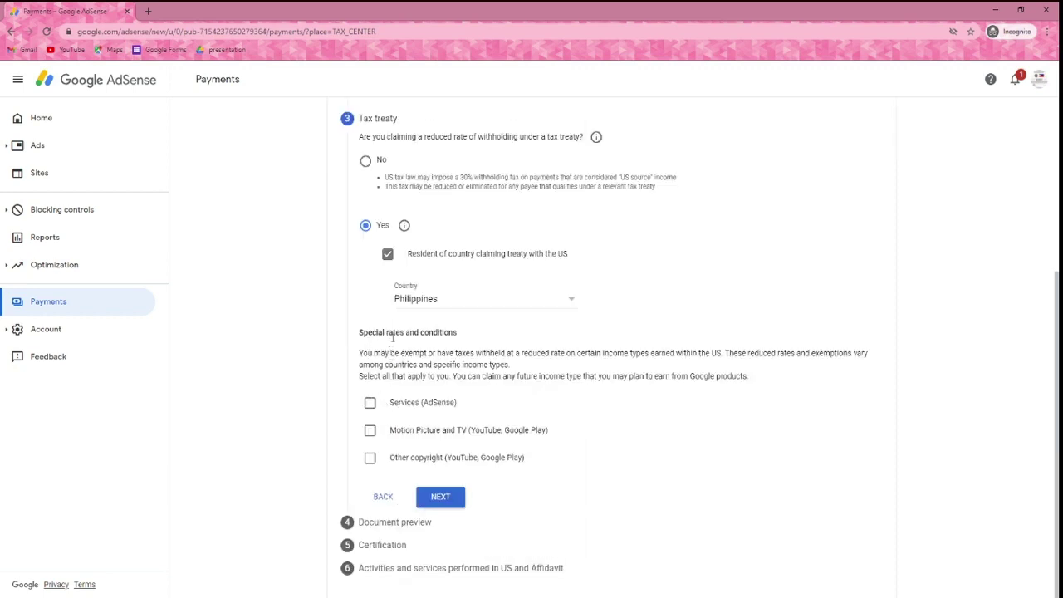
{"action": "left_click", "coordinate": [371, 403]}
{"action": "left_click", "coordinate": [501, 449]}
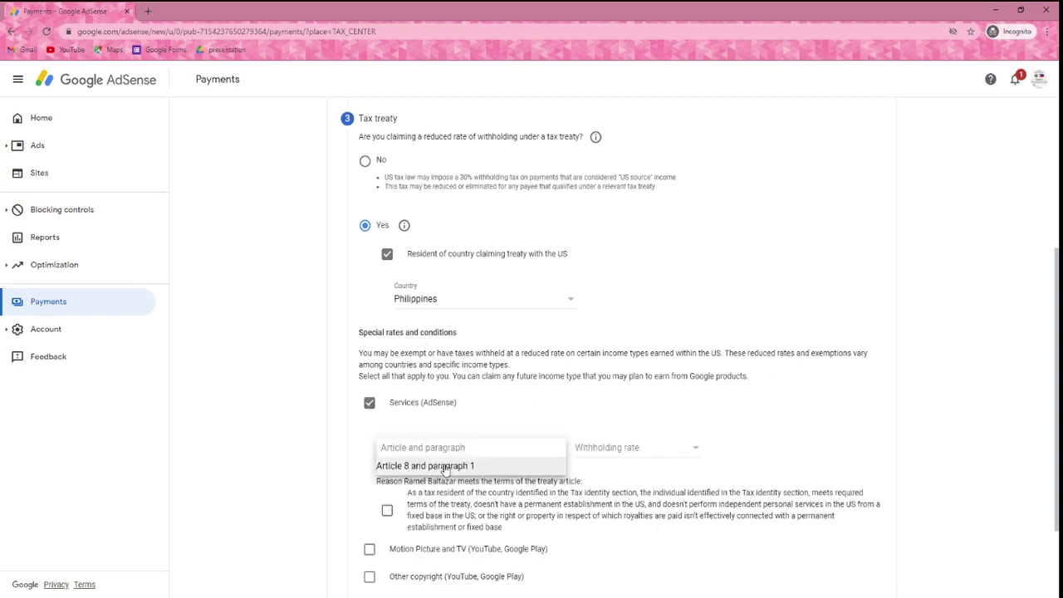
{"action": "left_click", "coordinate": [446, 466]}
{"action": "left_click", "coordinate": [656, 454]}
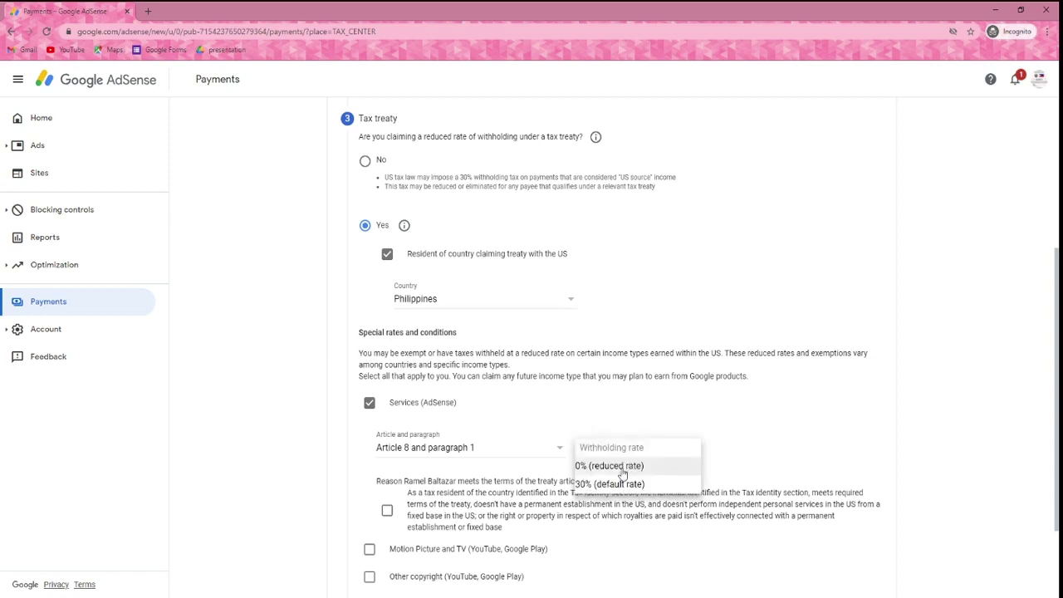
{"action": "left_click", "coordinate": [621, 470]}
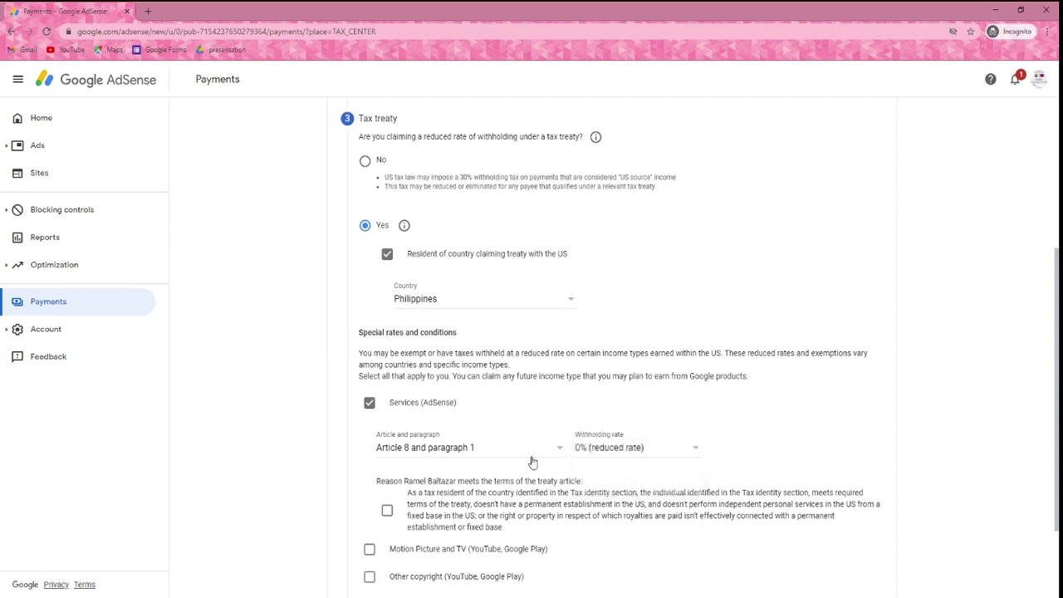
{"action": "left_click", "coordinate": [387, 511]}
Step: Claim Motion Picture and TV under Article 13 and paragraph 2A at the 15% reduced rate, and confirm the treaty terms are met
{"action": "scroll", "coordinate": [387, 498], "scroll_direction": "down", "scroll_amount": 2}
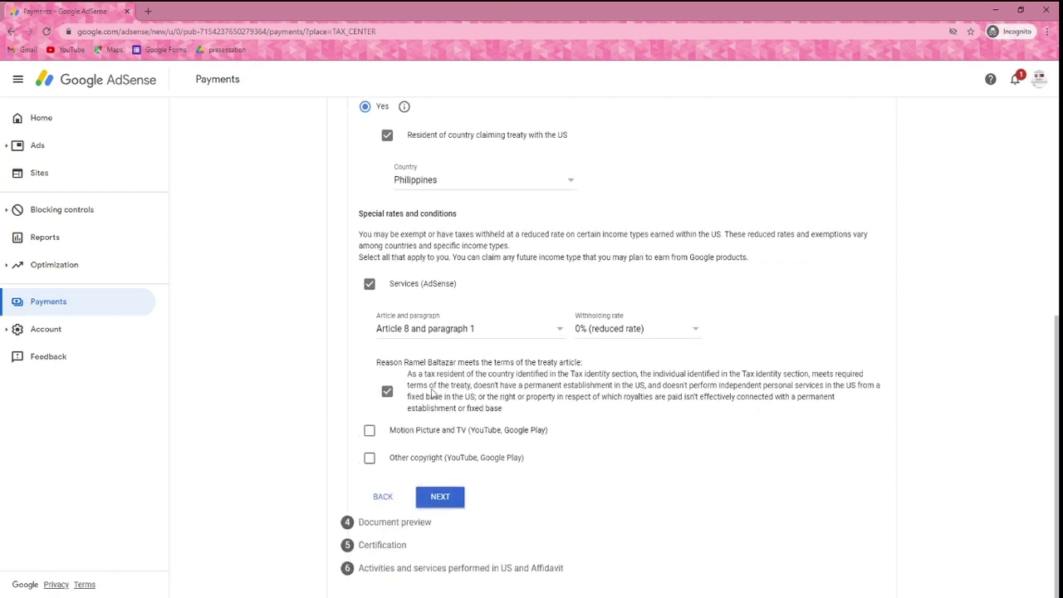
{"action": "left_click", "coordinate": [370, 431]}
{"action": "left_click", "coordinate": [521, 479]}
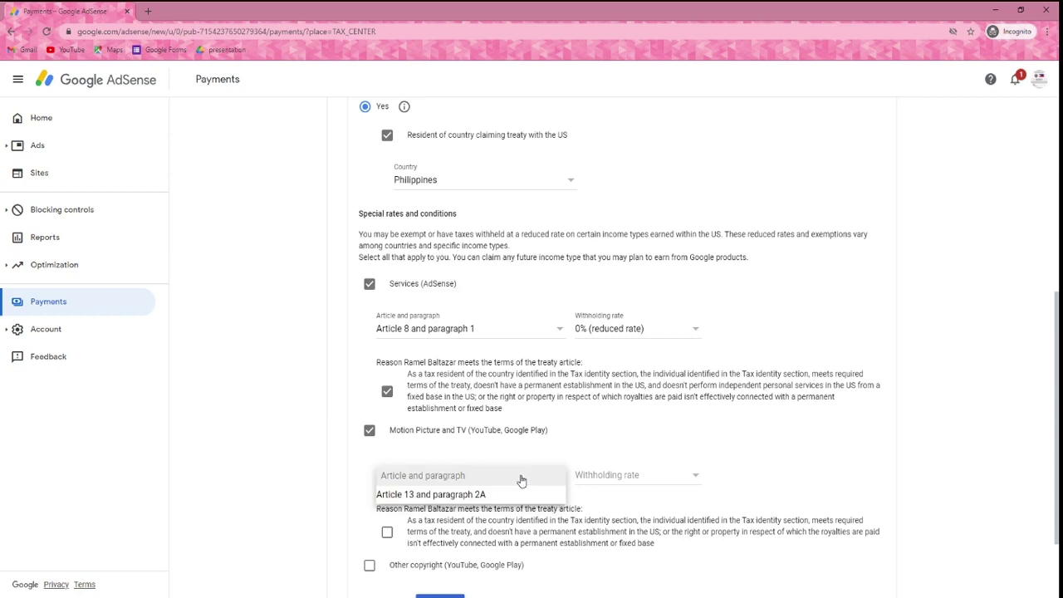
{"action": "left_click", "coordinate": [467, 494]}
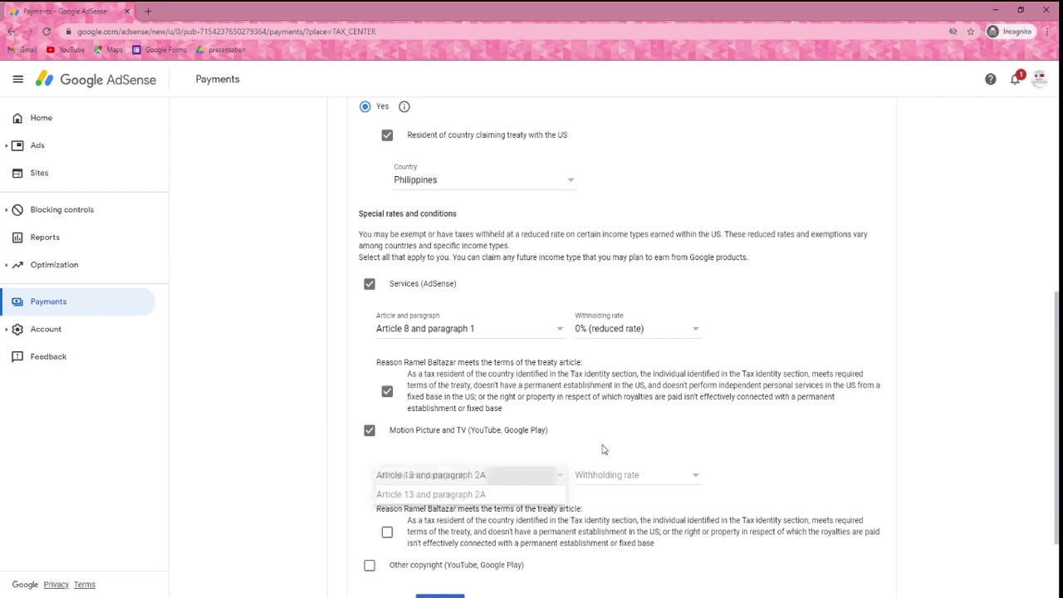
{"action": "left_click", "coordinate": [642, 473]}
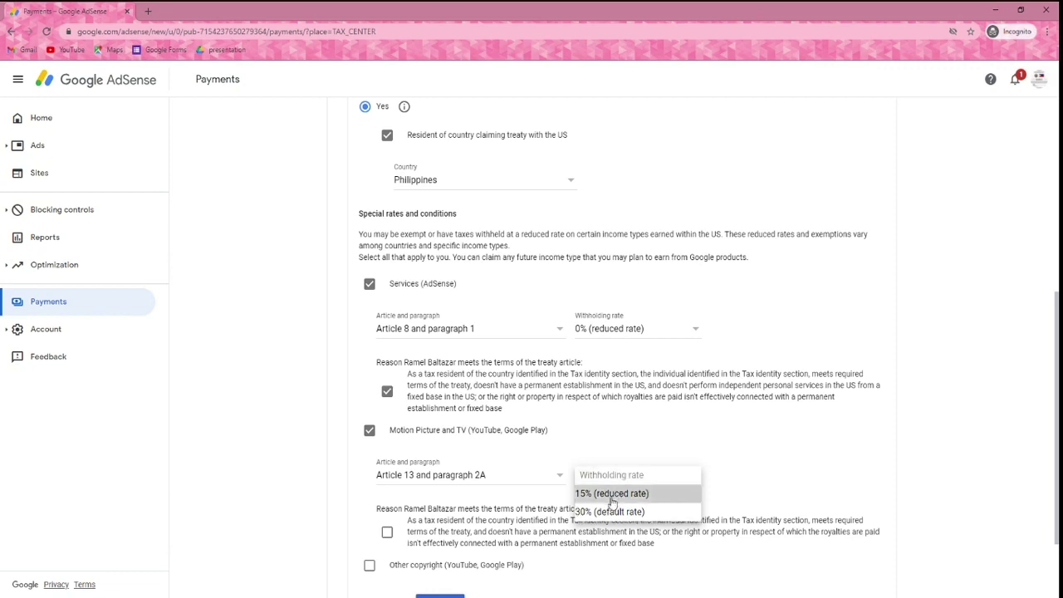
{"action": "left_click", "coordinate": [612, 496]}
{"action": "scroll", "coordinate": [332, 441], "scroll_direction": "down", "scroll_amount": 2}
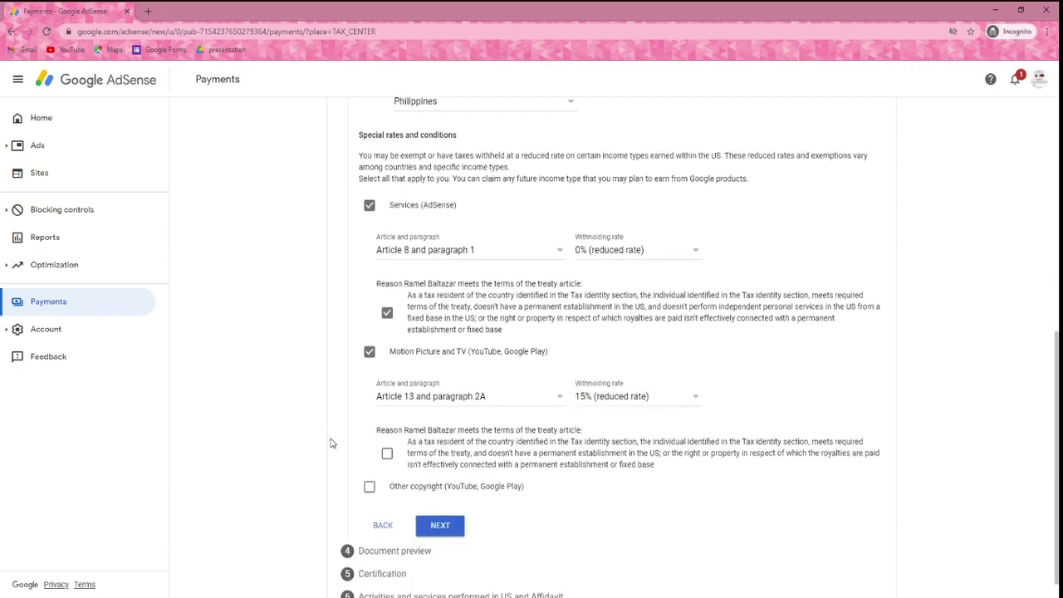
{"action": "left_click", "coordinate": [387, 426]}
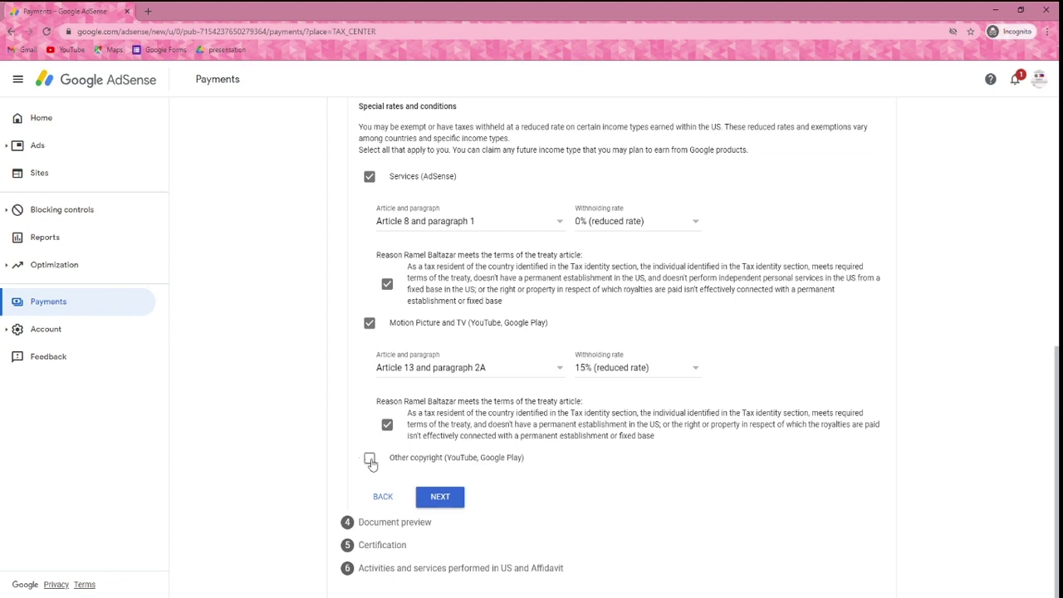
Step: Claim Other copyright under Article 13 and paragraph 2A at the 15% reduced rate, confirm the treaty terms are met, and continue
{"action": "left_click", "coordinate": [370, 462]}
{"action": "scroll", "coordinate": [521, 470], "scroll_direction": "down", "scroll_amount": 2}
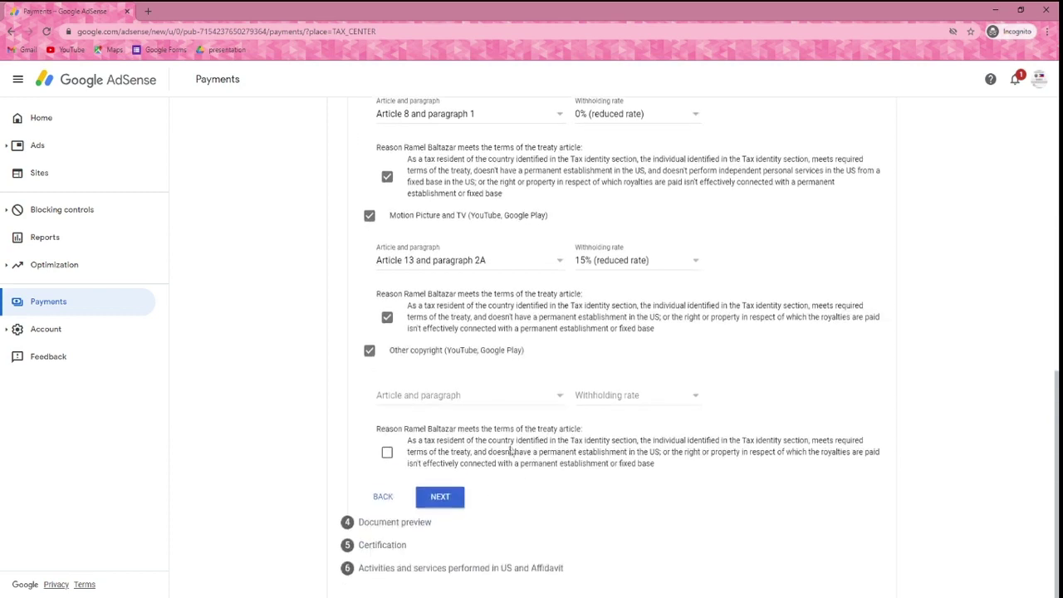
{"action": "left_click", "coordinate": [501, 396]}
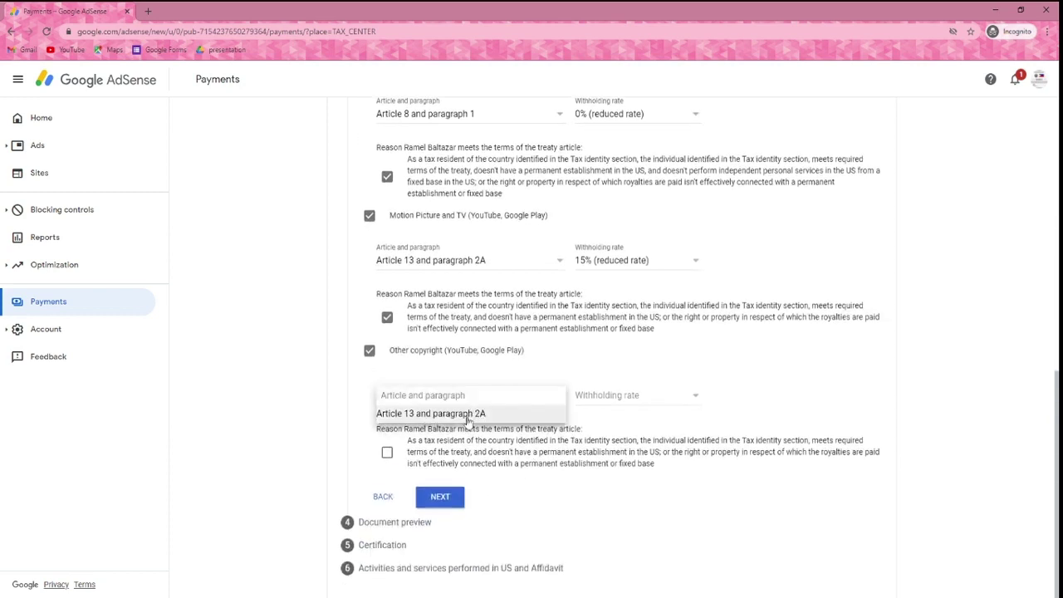
{"action": "left_click", "coordinate": [467, 421]}
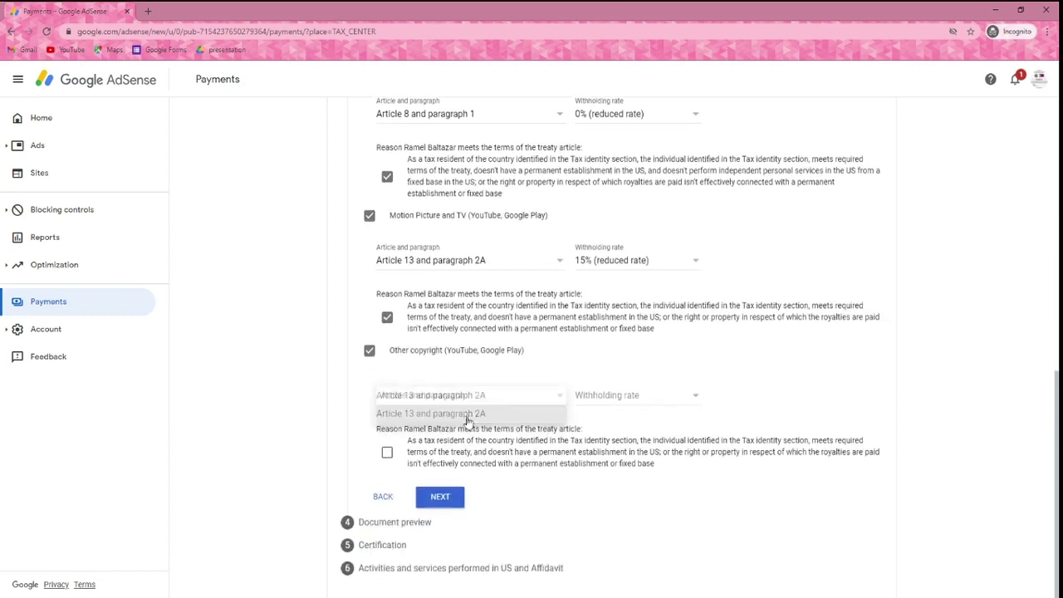
{"action": "left_click", "coordinate": [636, 392]}
{"action": "left_click", "coordinate": [614, 413]}
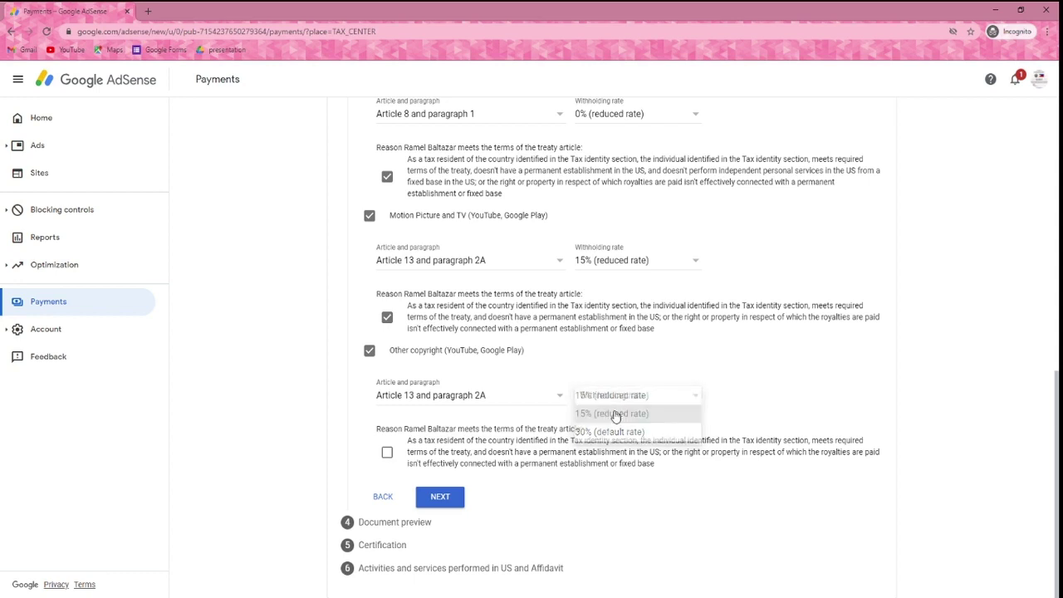
{"action": "left_click", "coordinate": [387, 454]}
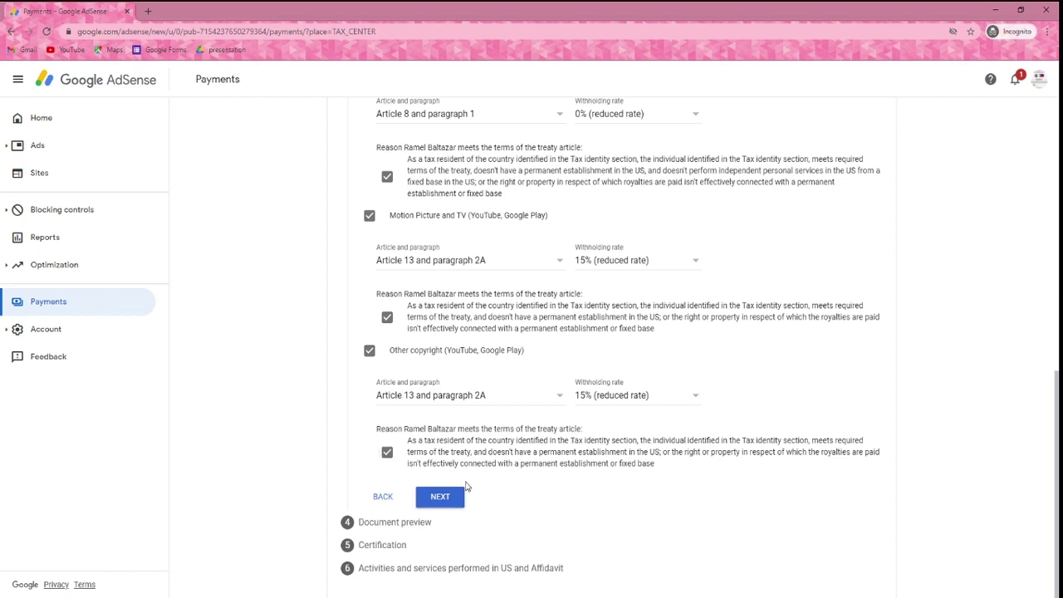
{"action": "left_click", "coordinate": [443, 497]}
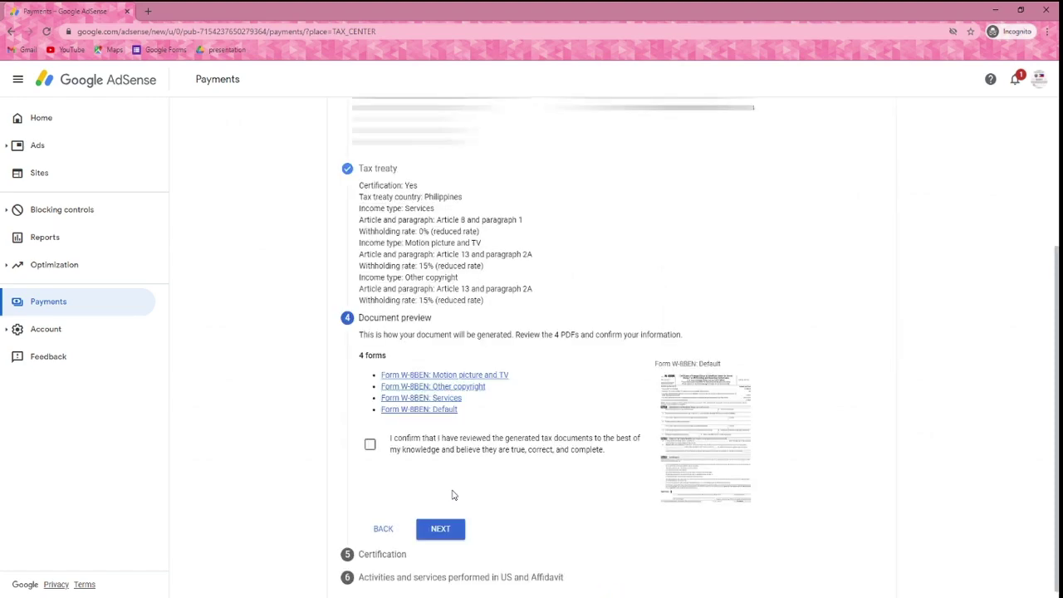
Step: Review the tax form summary, confirm the generated W-8BEN documents are true, correct and complete, and continue to certification
{"action": "scroll", "coordinate": [484, 218], "scroll_direction": "up", "scroll_amount": 2}
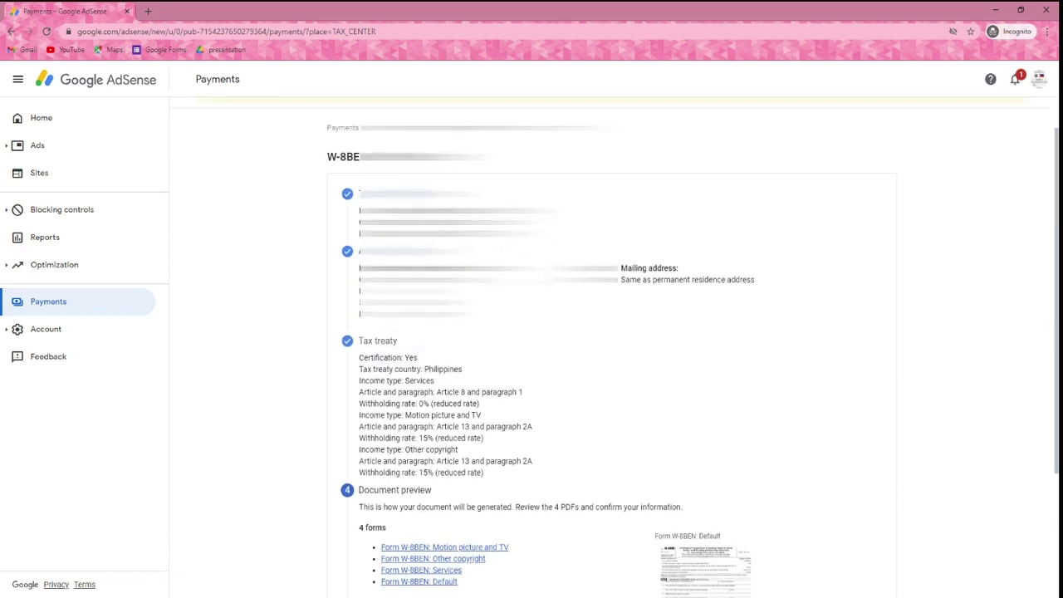
{"action": "scroll", "coordinate": [577, 384], "scroll_direction": "down", "scroll_amount": 2}
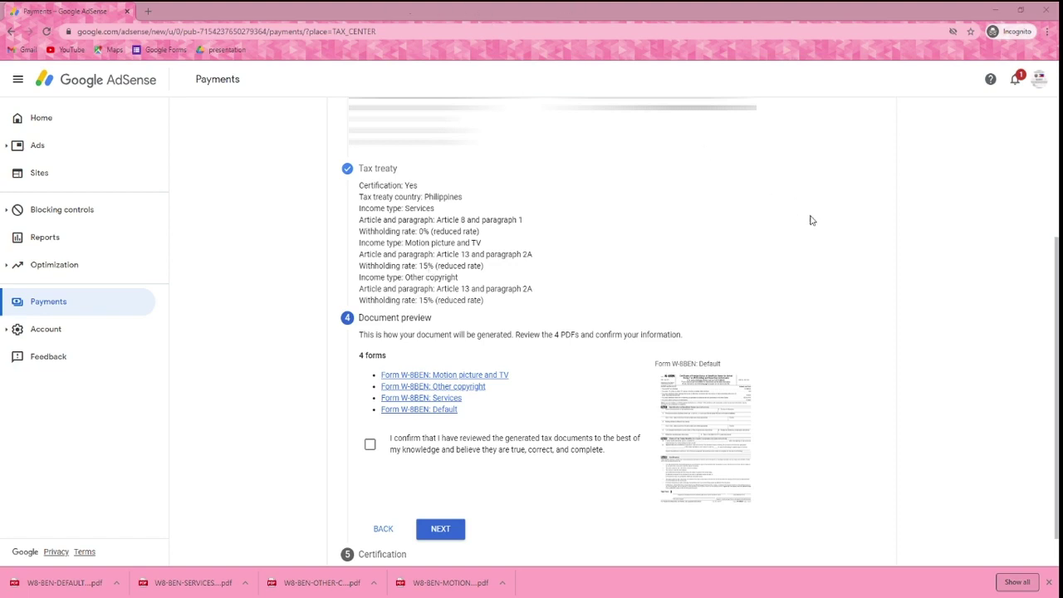
{"action": "left_click", "coordinate": [370, 446]}
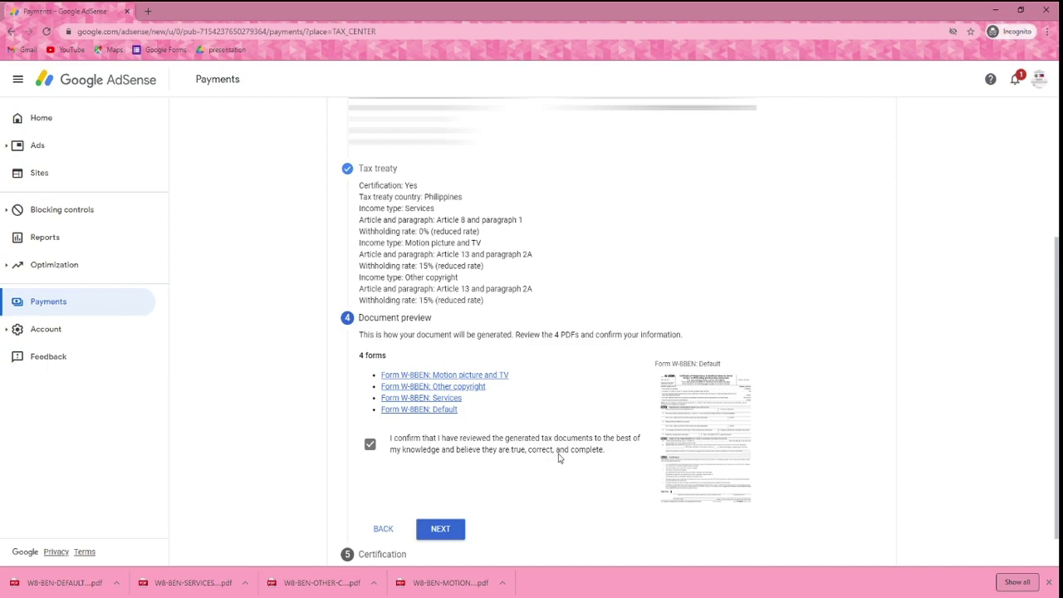
{"action": "left_click", "coordinate": [442, 530]}
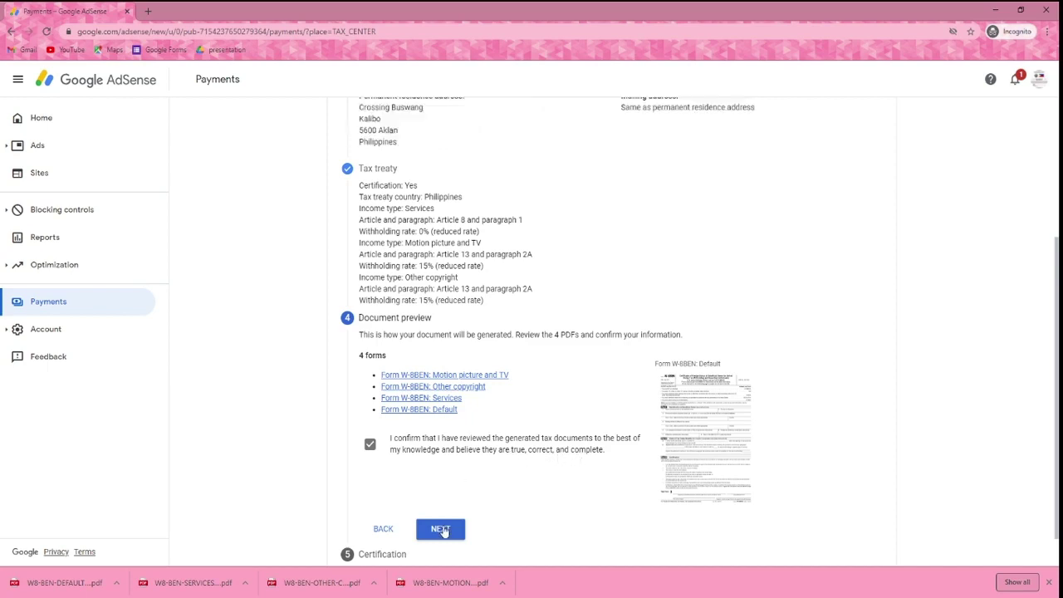
Step: Sign the certification with the full legal name, declare completing the form on one's own behalf, and continue
{"action": "scroll", "coordinate": [424, 413], "scroll_direction": "down", "scroll_amount": 3}
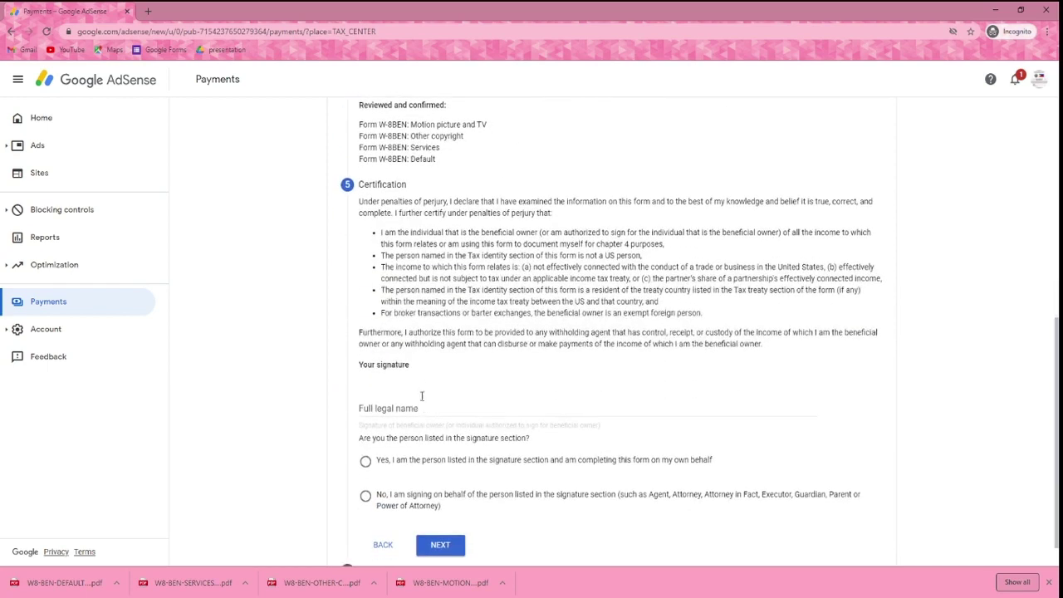
{"action": "left_click", "coordinate": [379, 408]}
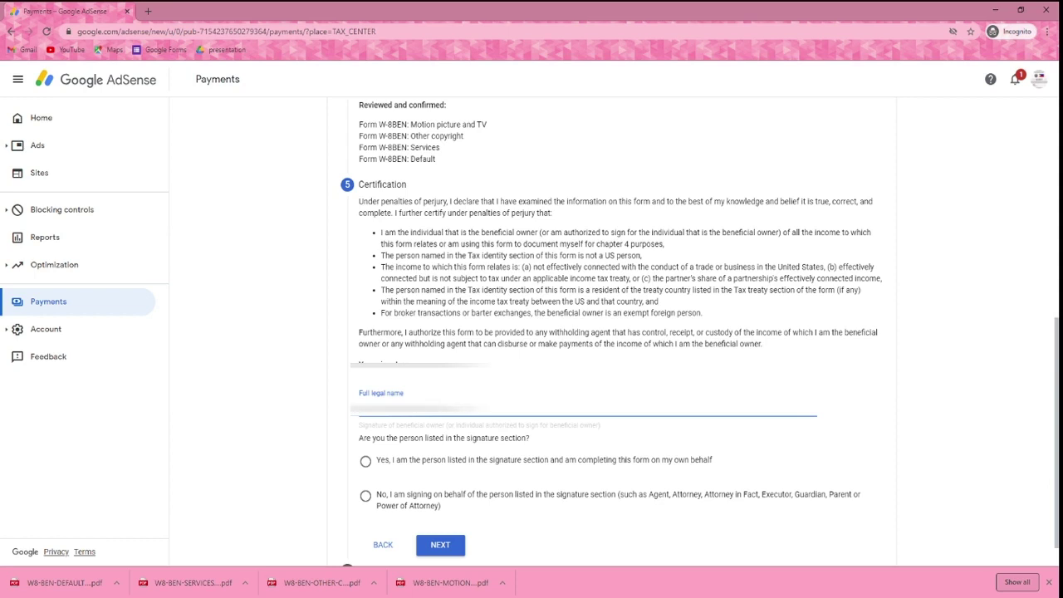
{"action": "scroll", "coordinate": [335, 396], "scroll_direction": "down", "scroll_amount": 1}
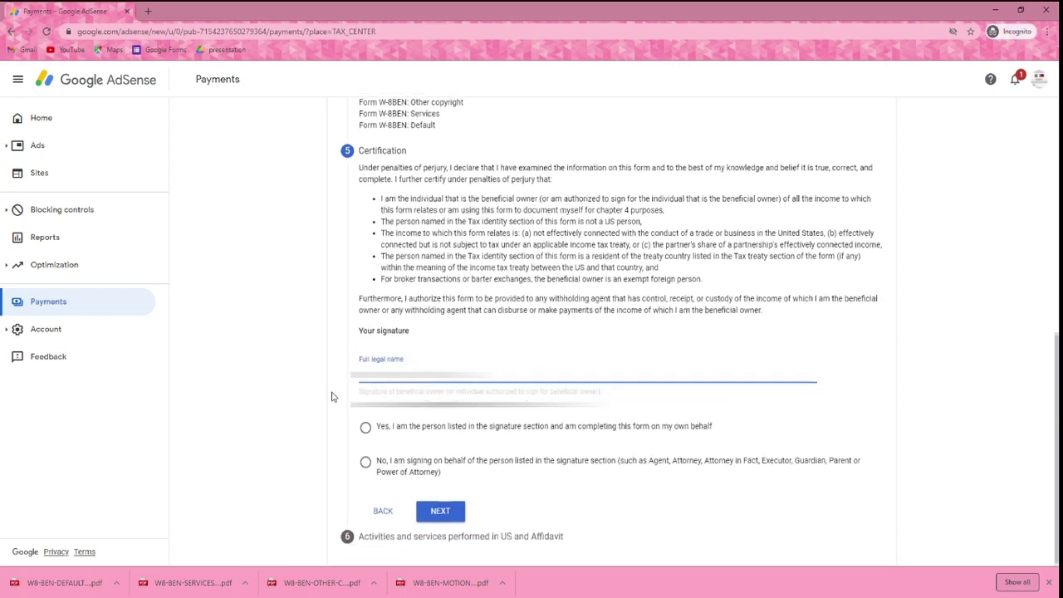
{"action": "left_click", "coordinate": [375, 426]}
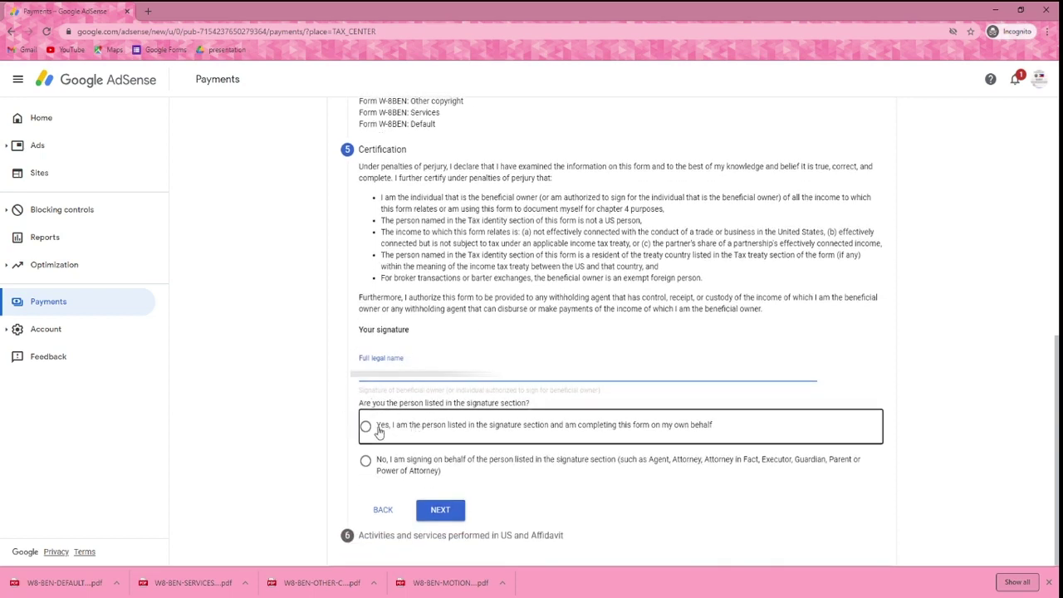
{"action": "left_click", "coordinate": [453, 515]}
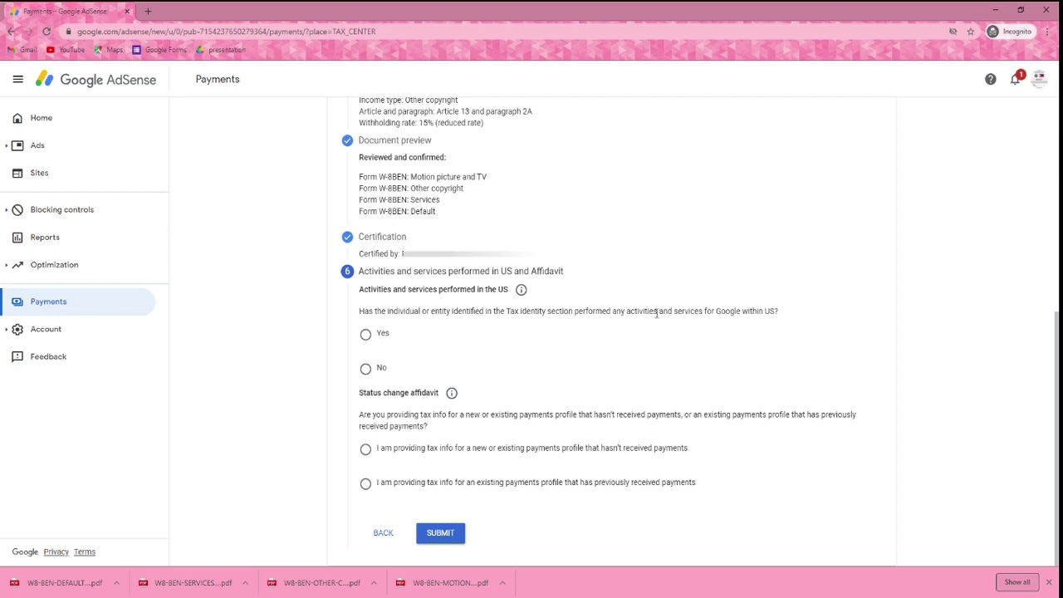
Step: Answer No to activities performed for Google within the US and certify that services are performed solely outside the US
{"action": "left_click", "coordinate": [376, 370]}
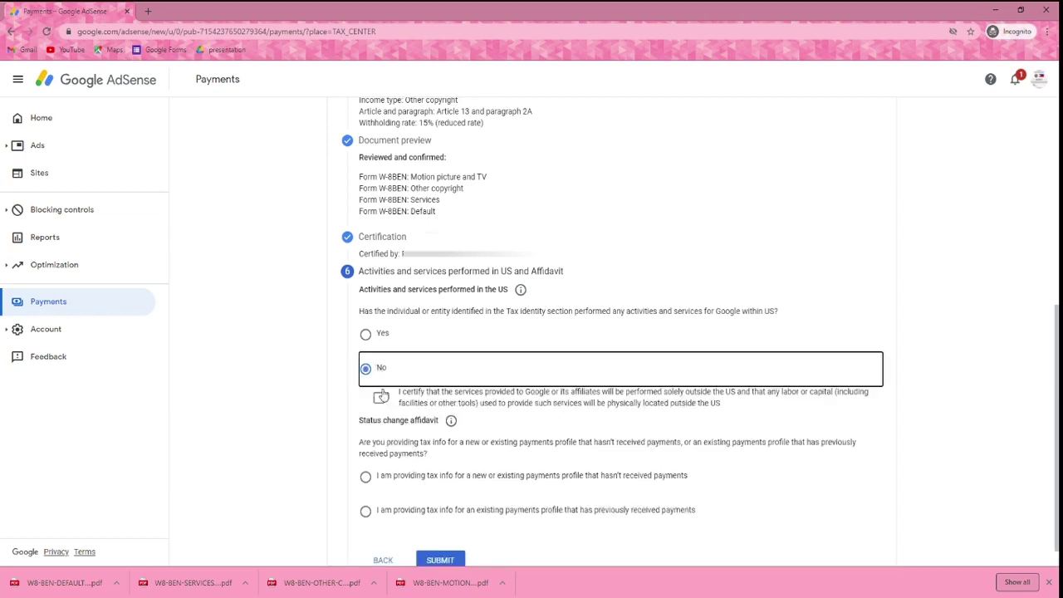
{"action": "left_click", "coordinate": [379, 399]}
Step: Complete the affidavit for an existing payments profile that previously received payments, declaring the information unchanged since January 1, 2020, and submit the form
{"action": "scroll", "coordinate": [382, 400], "scroll_direction": "down", "scroll_amount": 1}
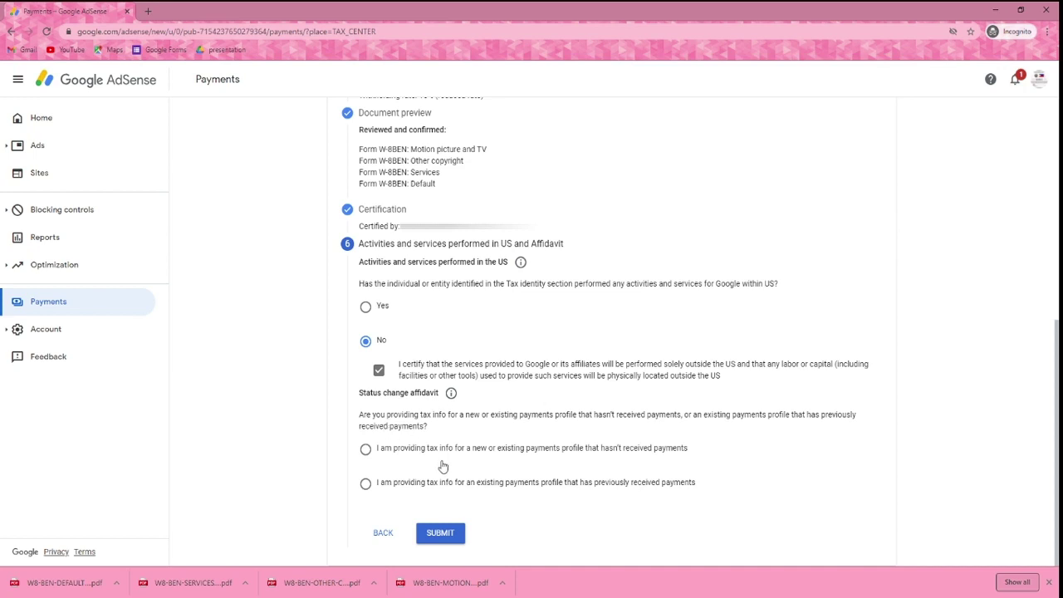
{"action": "left_click", "coordinate": [365, 486]}
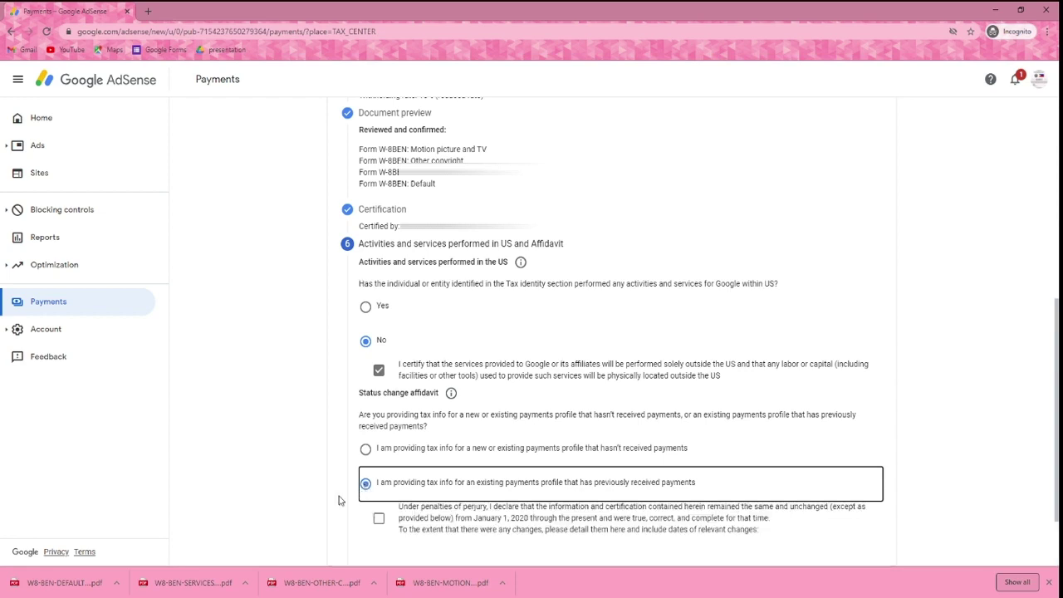
{"action": "scroll", "coordinate": [339, 498], "scroll_direction": "down", "scroll_amount": 1}
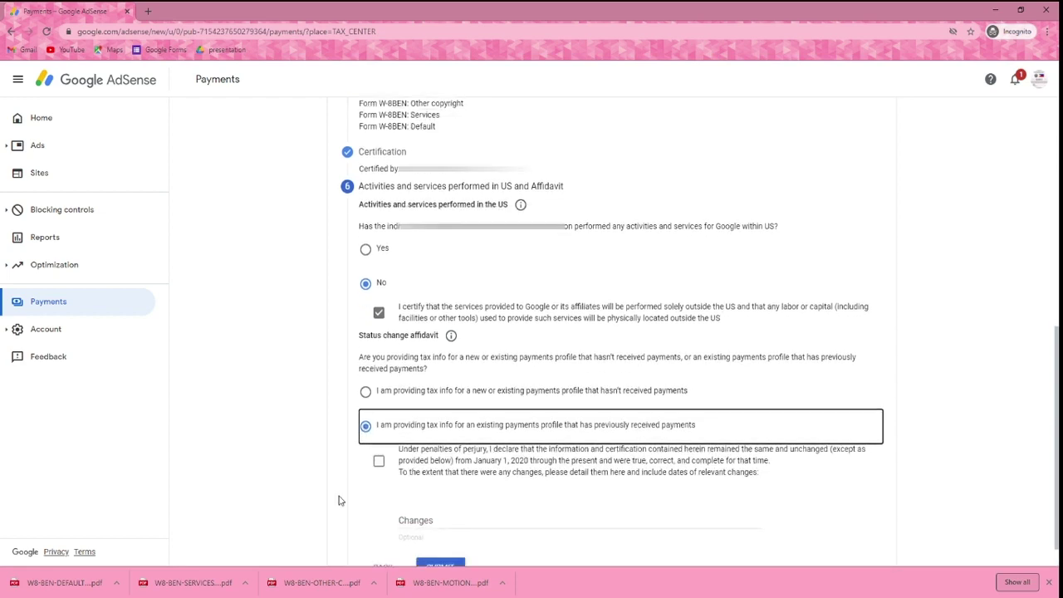
{"action": "left_click", "coordinate": [379, 463]}
{"action": "scroll", "coordinate": [440, 484], "scroll_direction": "down", "scroll_amount": 1}
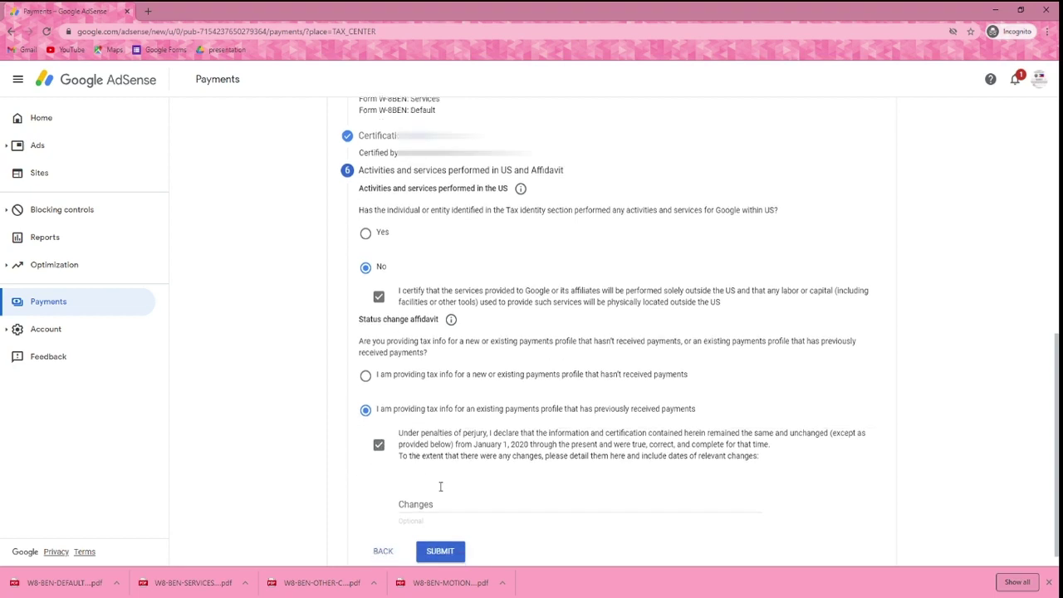
{"action": "left_click", "coordinate": [445, 536]}
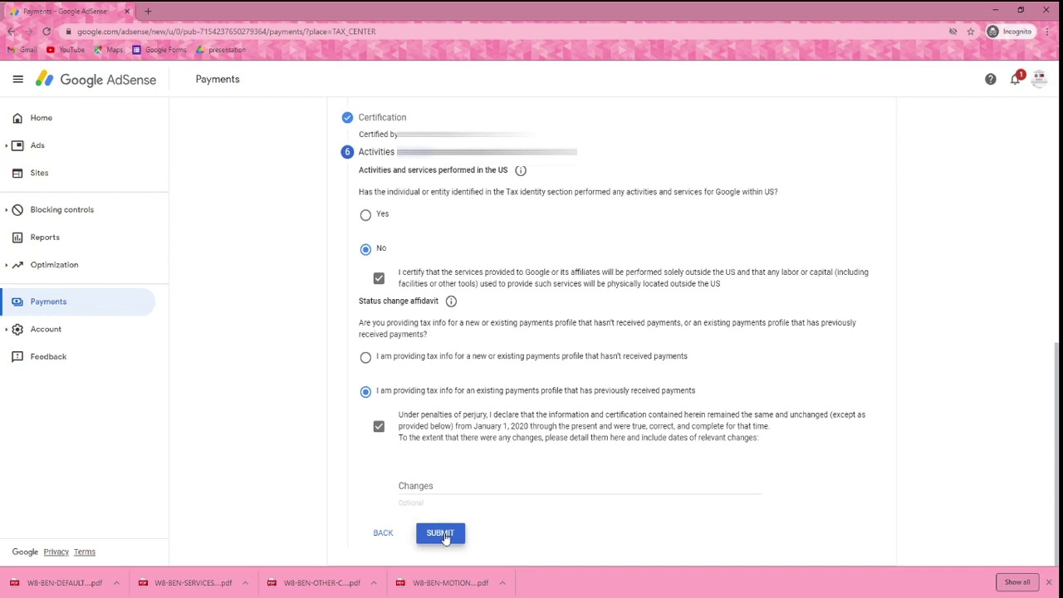